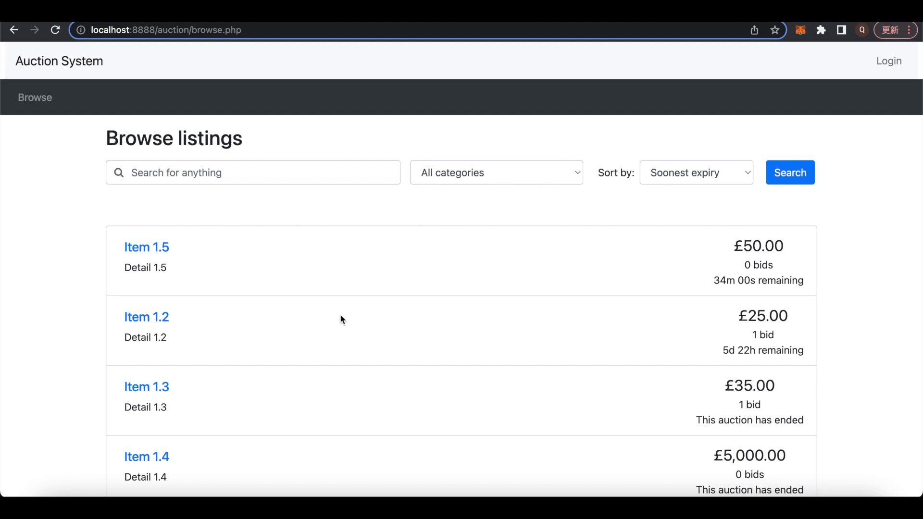
Register a new account as a Seller, filling in the full name, email, password and repeated password.
{"action": "left_click", "coordinate": [147, 247]}
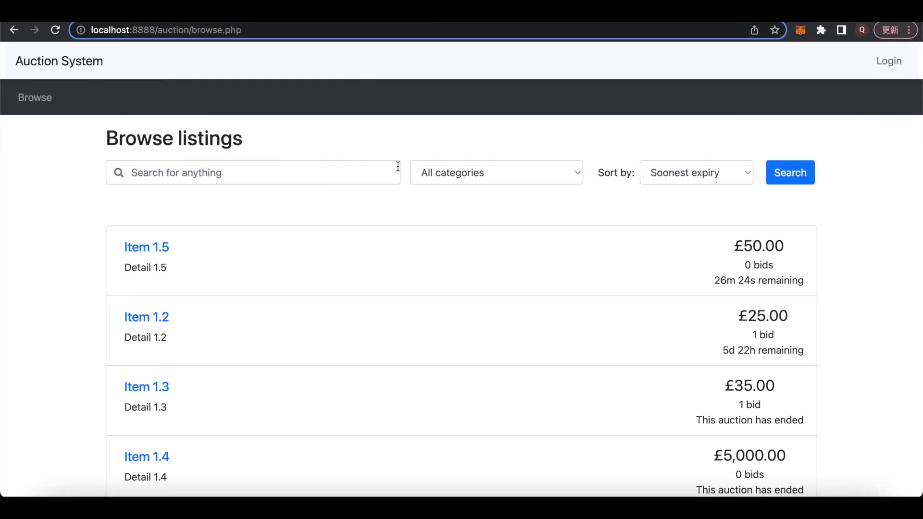
{"action": "left_click", "coordinate": [889, 60]}
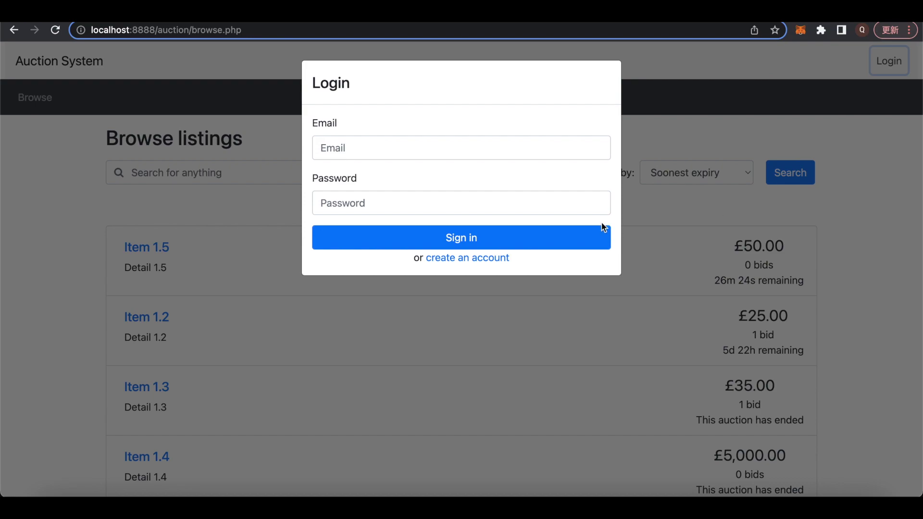
{"action": "left_click", "coordinate": [501, 259]}
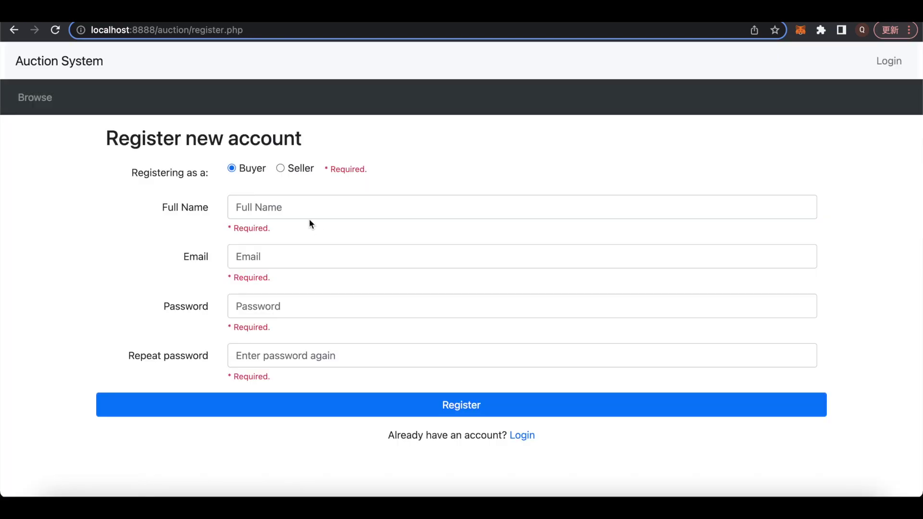
{"action": "left_click", "coordinate": [280, 168]}
{"action": "left_click", "coordinate": [230, 167]}
{"action": "left_click", "coordinate": [281, 168]}
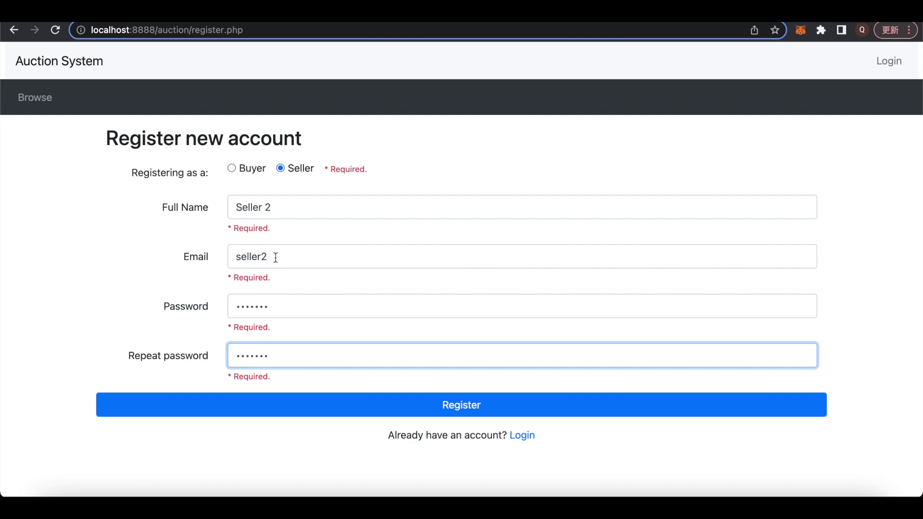
{"action": "left_click", "coordinate": [404, 403]}
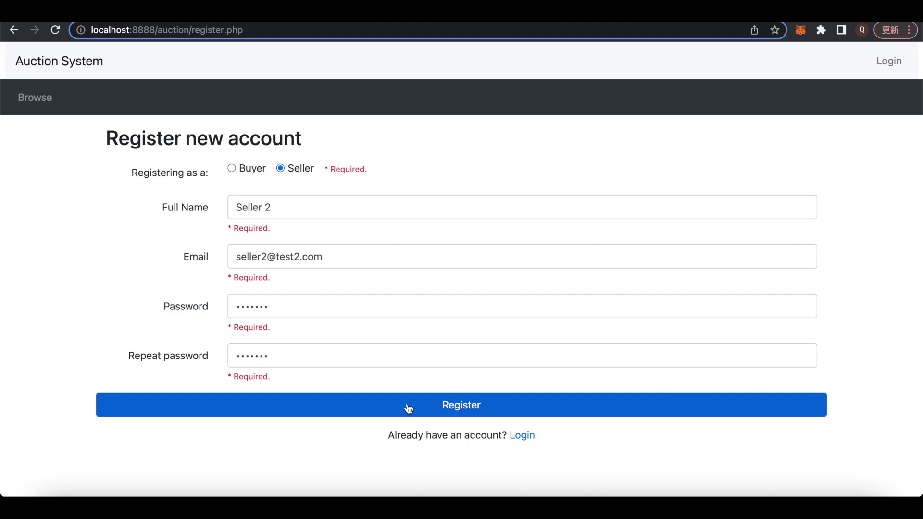
{"action": "left_click", "coordinate": [408, 406]}
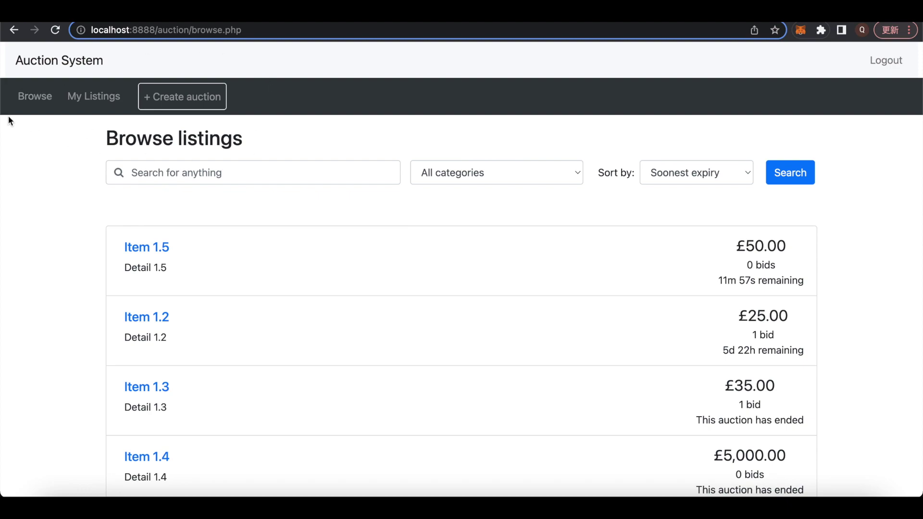
View the new seller's My Listings page and the auction creation page, and return to the Browse listings page.
{"action": "left_click", "coordinate": [83, 106]}
{"action": "left_click", "coordinate": [162, 110]}
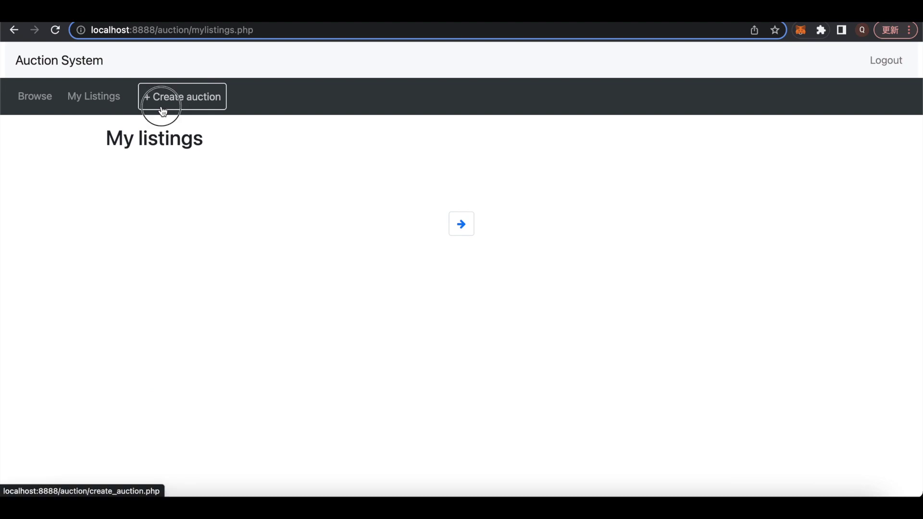
{"action": "left_click", "coordinate": [35, 98]}
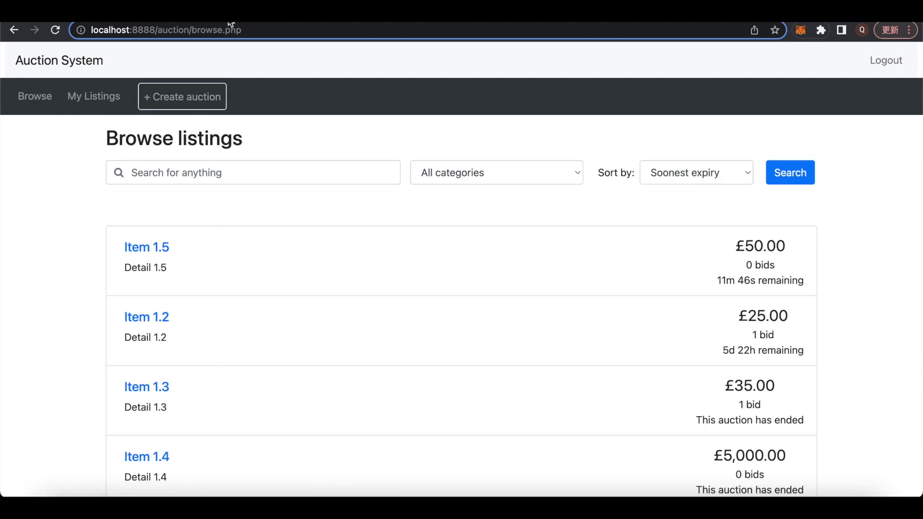
Log out and register a new Buyer account with a full name, email, password and repeated password.
{"action": "left_click", "coordinate": [886, 61]}
{"action": "left_click", "coordinate": [886, 61]}
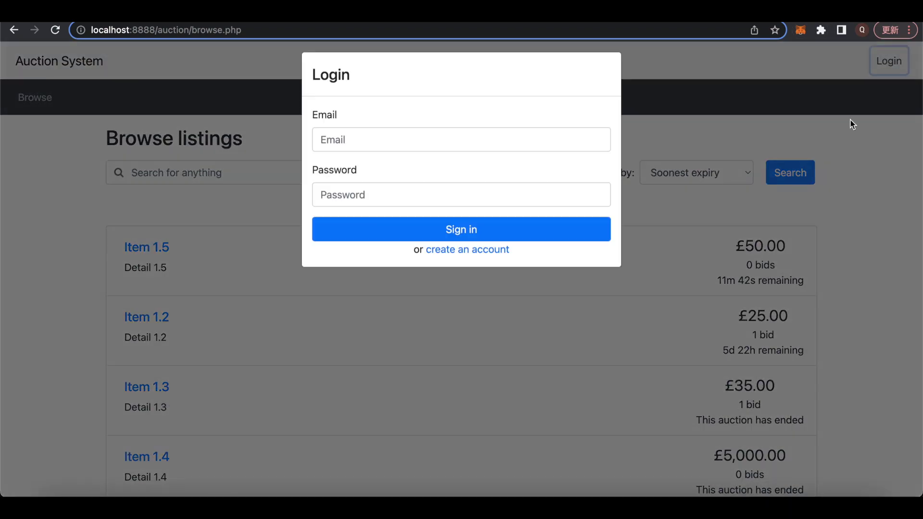
{"action": "left_click", "coordinate": [484, 257]}
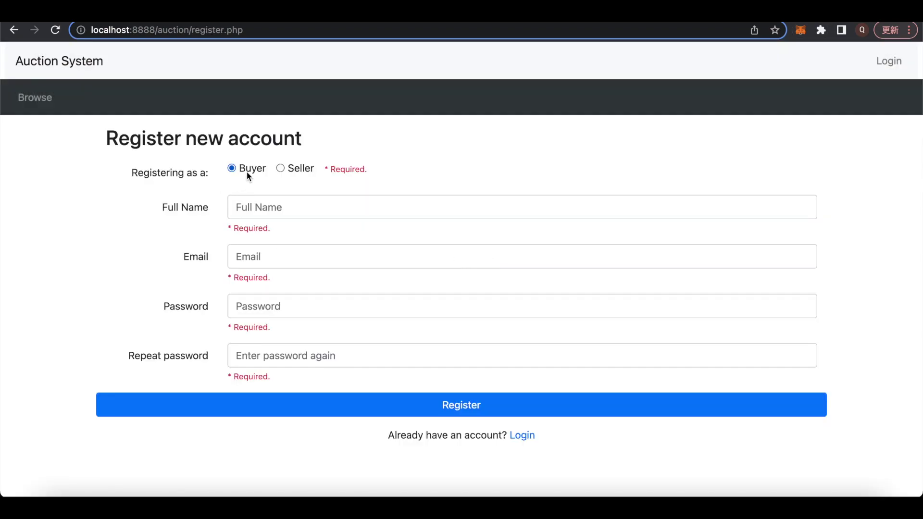
{"action": "left_click", "coordinate": [260, 214]}
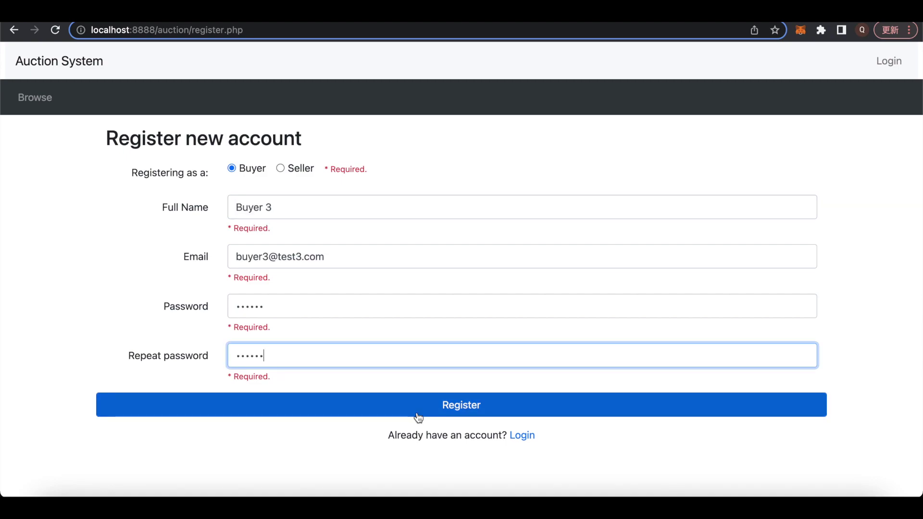
{"action": "left_click", "coordinate": [418, 416]}
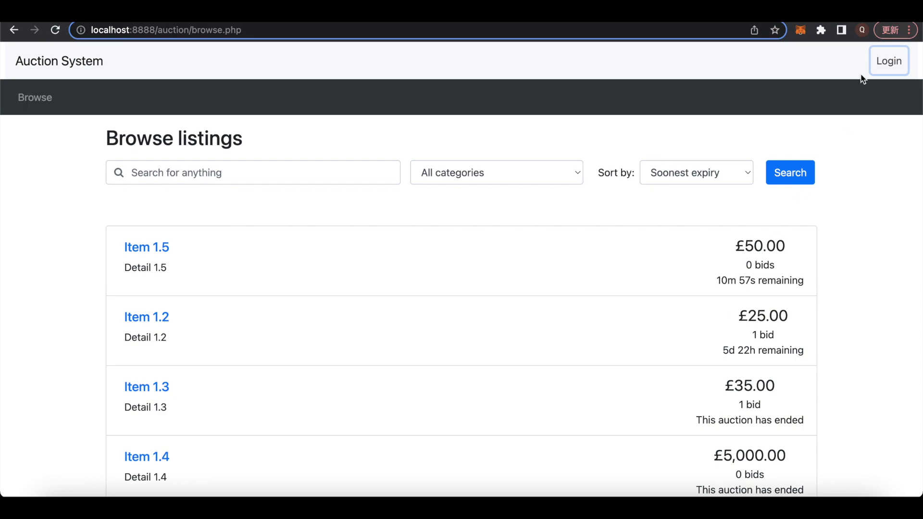
Sign in to the existing seller account with its email and password.
{"action": "left_click", "coordinate": [891, 64]}
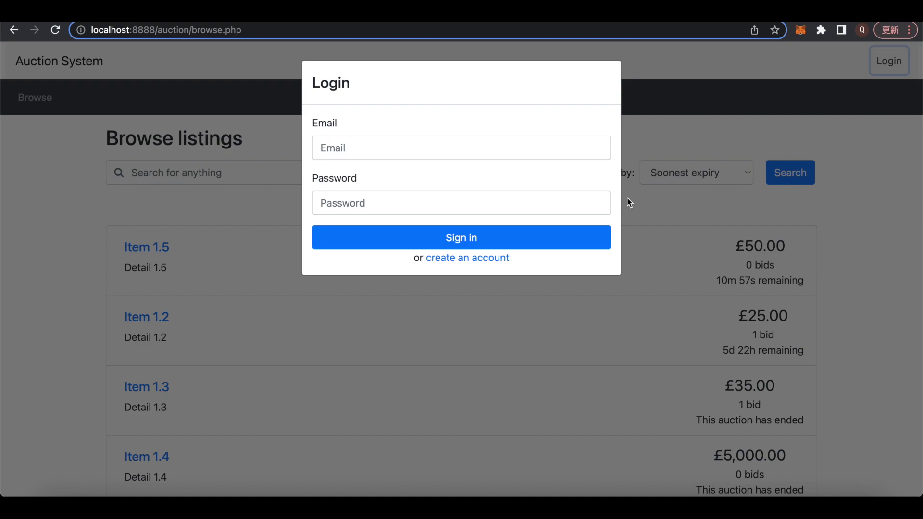
{"action": "left_click", "coordinate": [423, 237]}
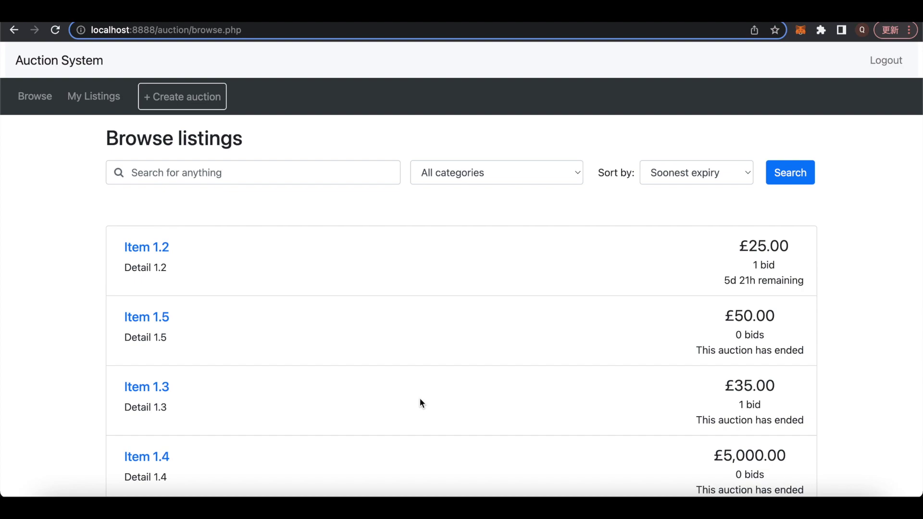
Create an auction titled "Item 1.6" with details "Detail 1.6", category Leisure, starting price £40 and end date 2022/12/15 02:32 PM.
{"action": "left_click", "coordinate": [189, 103]}
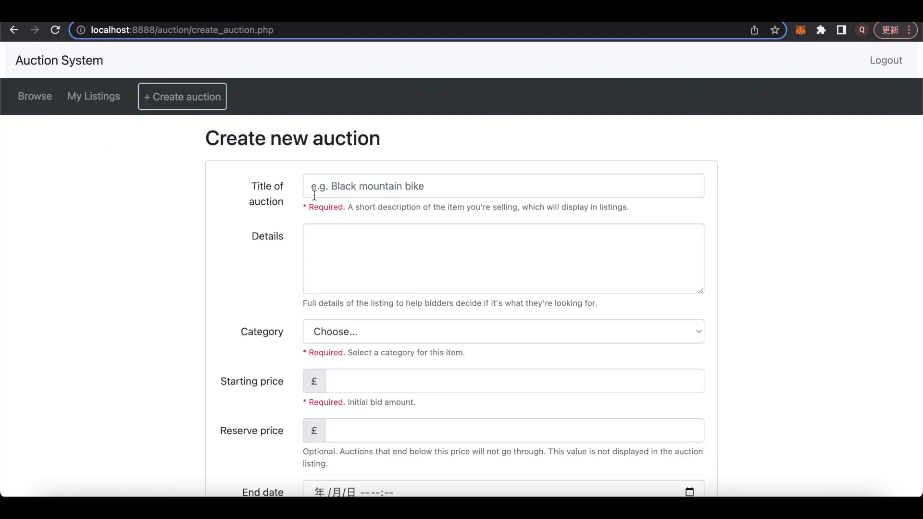
{"action": "scroll", "coordinate": [401, 273], "scroll_direction": "down", "scroll_amount": 1}
{"action": "left_click", "coordinate": [400, 273]}
{"action": "scroll", "coordinate": [310, 176], "scroll_direction": "down", "scroll_amount": 2}
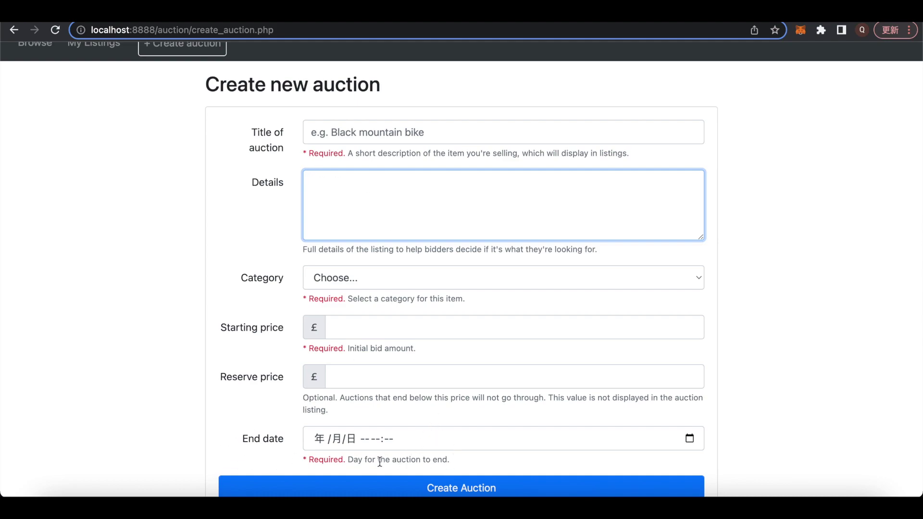
{"action": "scroll", "coordinate": [392, 456], "scroll_direction": "down", "scroll_amount": 1}
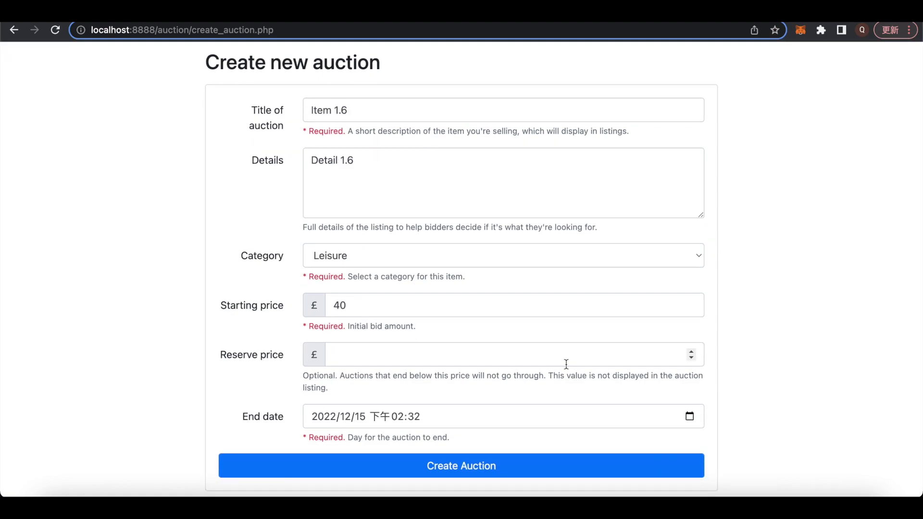
{"action": "left_click", "coordinate": [512, 466]}
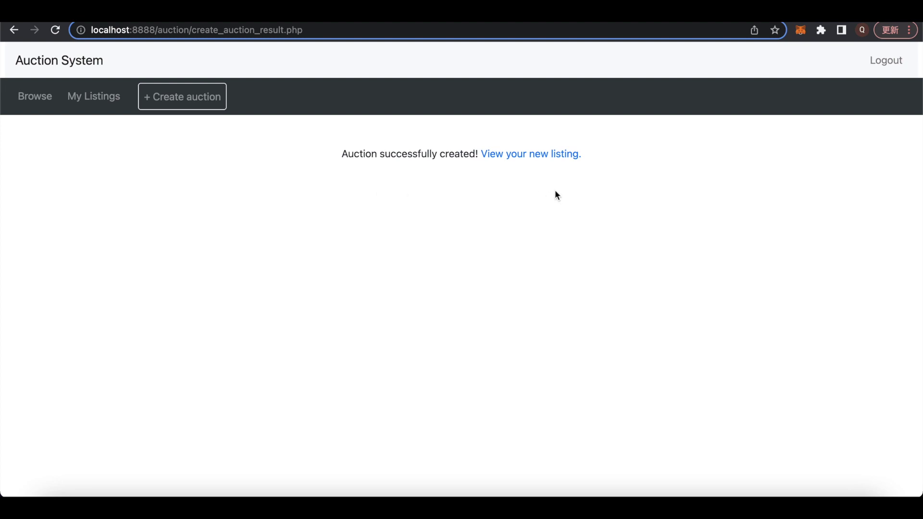
View the newly created listing and examine the prices, bids and remaining times across the pages of My listings.
{"action": "left_click", "coordinate": [532, 156]}
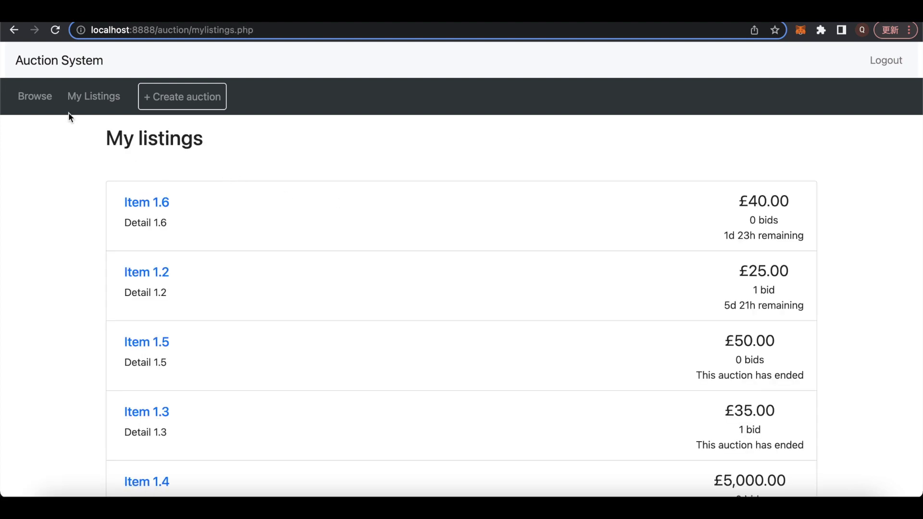
{"action": "scroll", "coordinate": [226, 253], "scroll_direction": "down", "scroll_amount": 1}
{"action": "scroll", "coordinate": [226, 253], "scroll_direction": "down", "scroll_amount": 1}
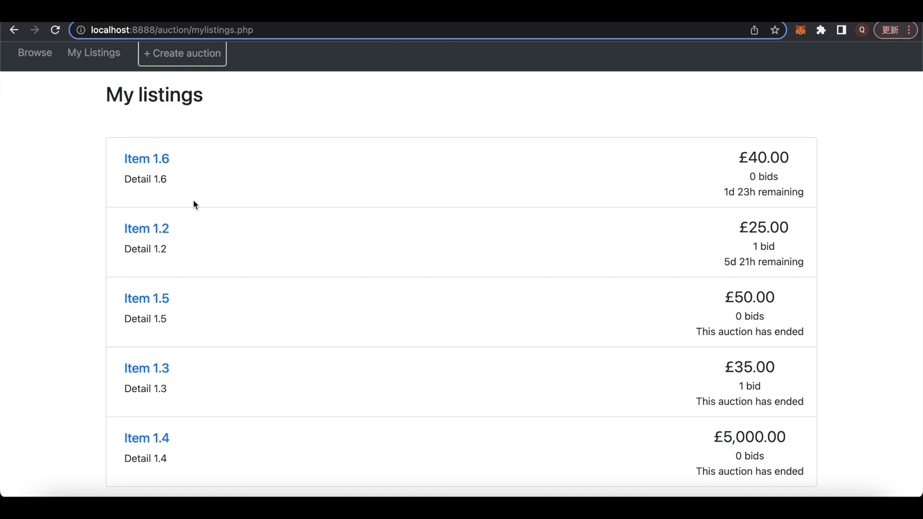
{"action": "scroll", "coordinate": [248, 259], "scroll_direction": "down", "scroll_amount": 1}
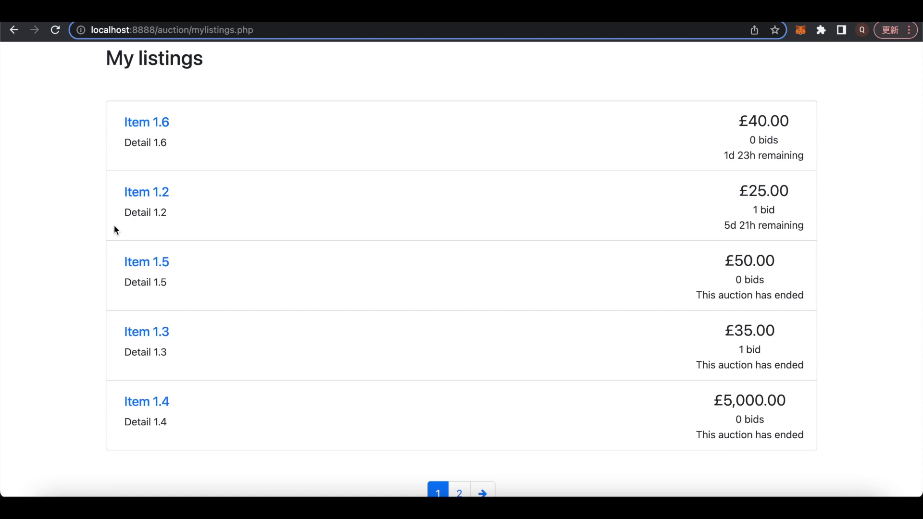
{"action": "scroll", "coordinate": [190, 232], "scroll_direction": "up", "scroll_amount": 1}
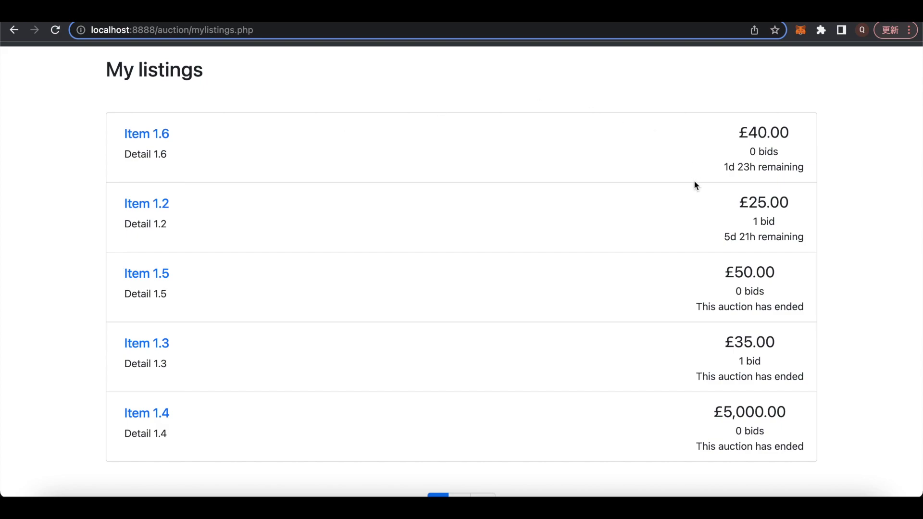
{"action": "scroll", "coordinate": [83, 361], "scroll_direction": "down", "scroll_amount": 1}
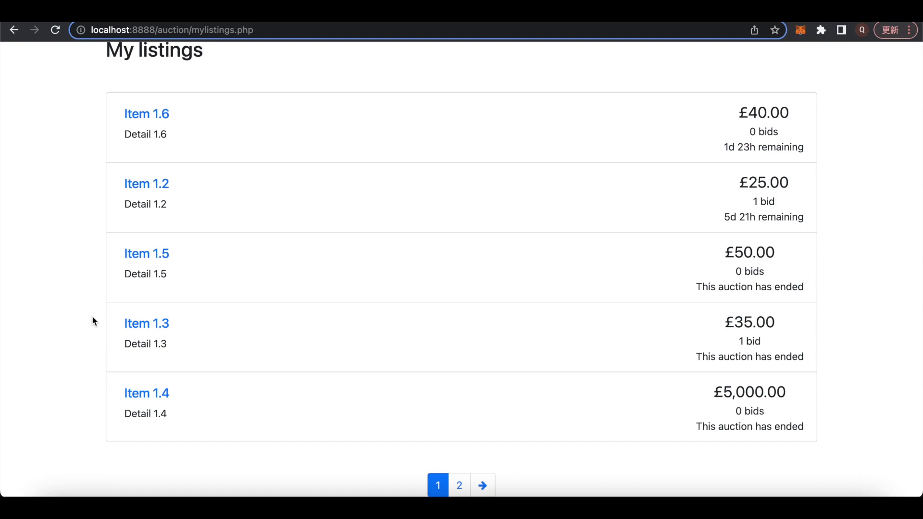
{"action": "scroll", "coordinate": [210, 380], "scroll_direction": "down", "scroll_amount": 1}
{"action": "left_click", "coordinate": [481, 476]}
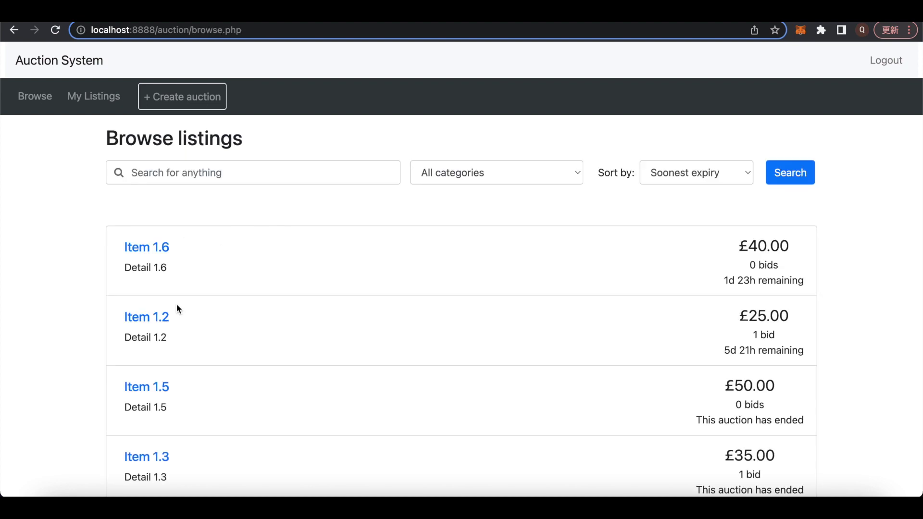
Look through all auctions on the seller's Browse listings page, sorted by soonest expiry.
{"action": "scroll", "coordinate": [177, 304], "scroll_direction": "down", "scroll_amount": 2}
{"action": "scroll", "coordinate": [182, 343], "scroll_direction": "down", "scroll_amount": 3}
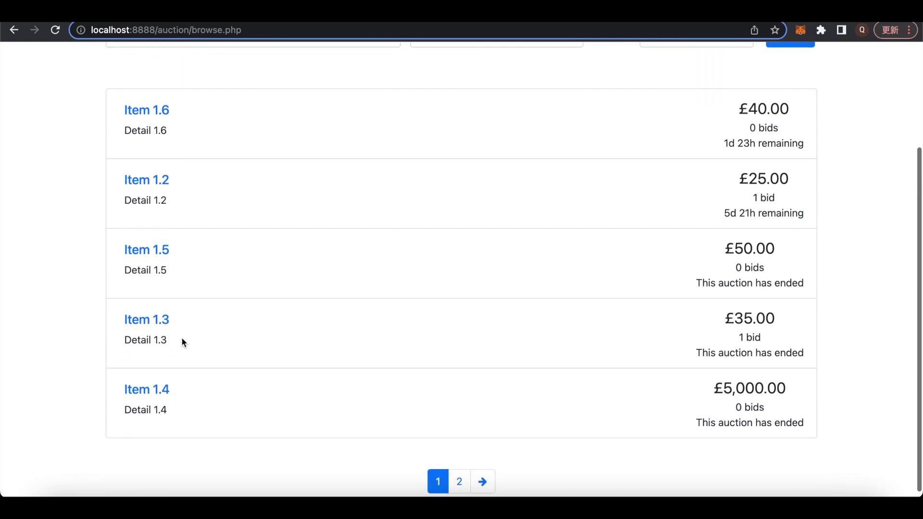
{"action": "scroll", "coordinate": [181, 343], "scroll_direction": "up", "scroll_amount": 4}
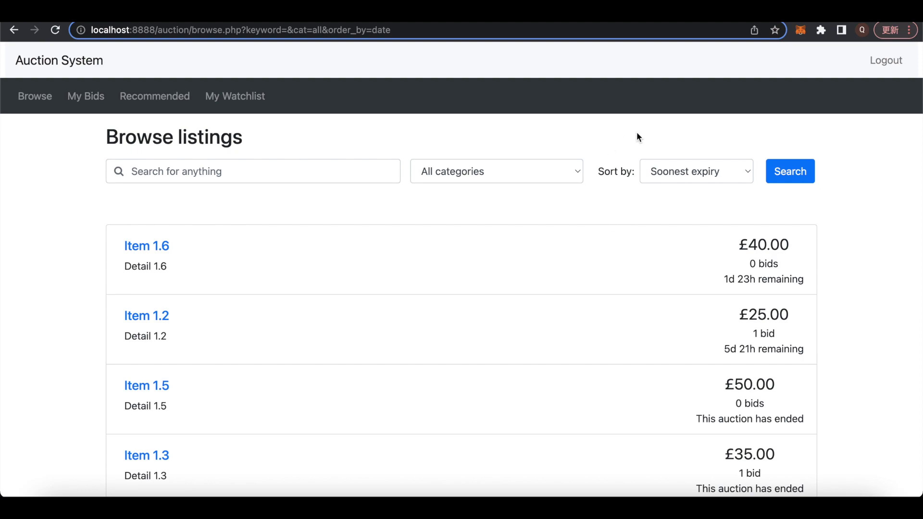
Sort the listings in all categories by Price (low to high) and examine the order of active and ended auctions.
{"action": "left_click", "coordinate": [729, 170]}
{"action": "left_click", "coordinate": [725, 190]}
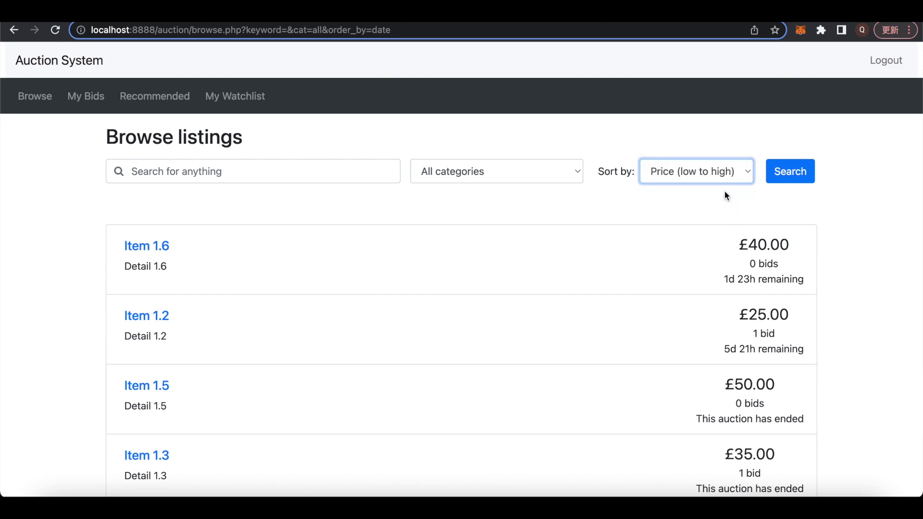
{"action": "left_click", "coordinate": [804, 174]}
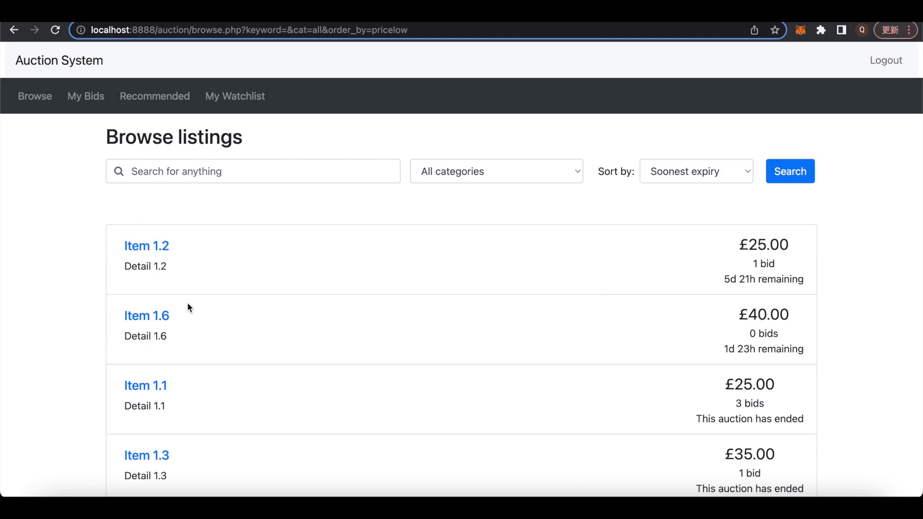
{"action": "scroll", "coordinate": [283, 338], "scroll_direction": "down", "scroll_amount": 2}
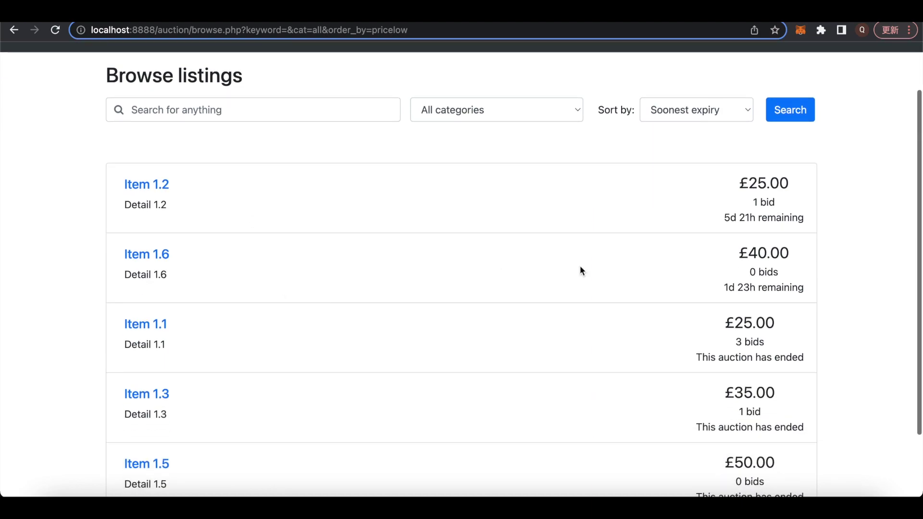
{"action": "scroll", "coordinate": [671, 292], "scroll_direction": "down", "scroll_amount": 2}
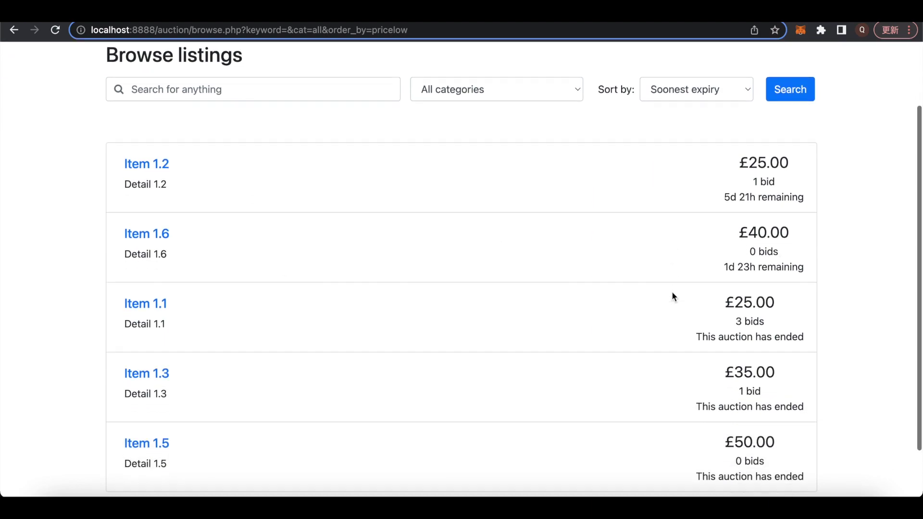
{"action": "scroll", "coordinate": [163, 302], "scroll_direction": "down", "scroll_amount": 1}
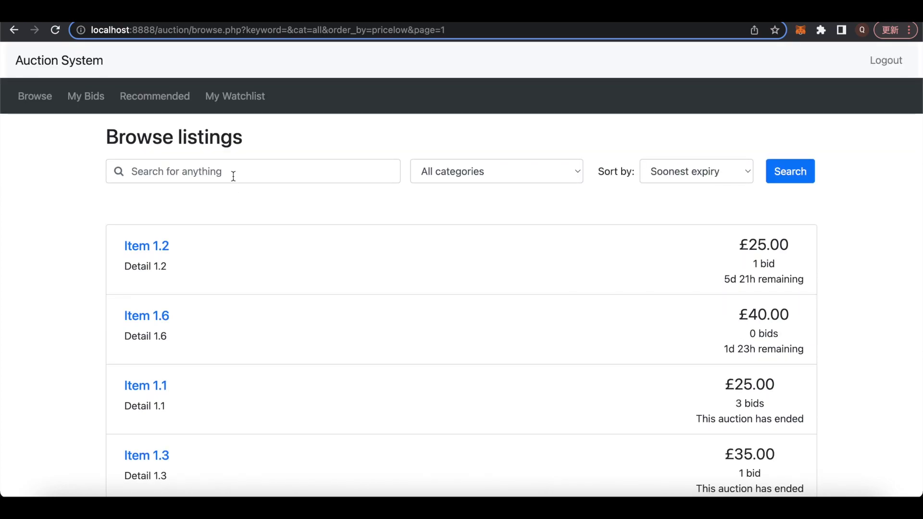
Search the listings in all categories for the keyword "6", and run an empty search to list every auction again.
{"action": "left_click", "coordinate": [232, 174]}
{"action": "left_click", "coordinate": [273, 209]}
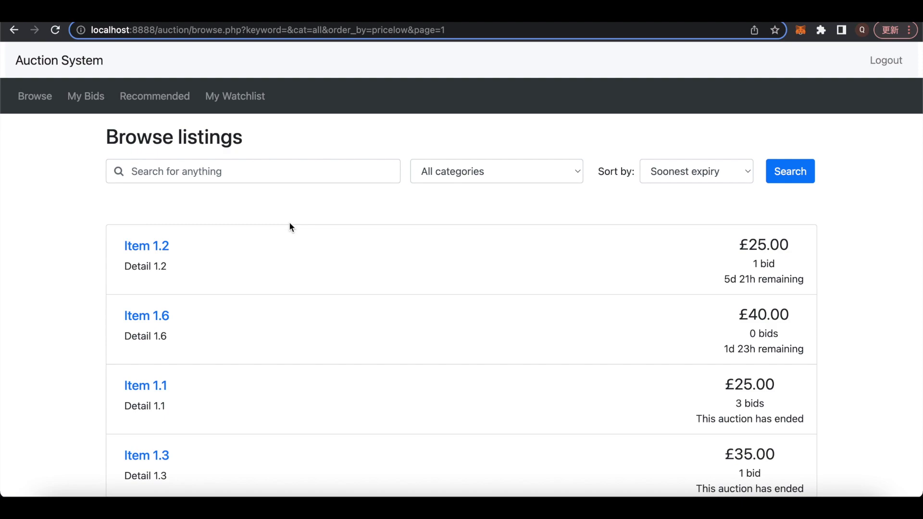
{"action": "left_click", "coordinate": [254, 175]}
{"action": "type", "text": "6"}
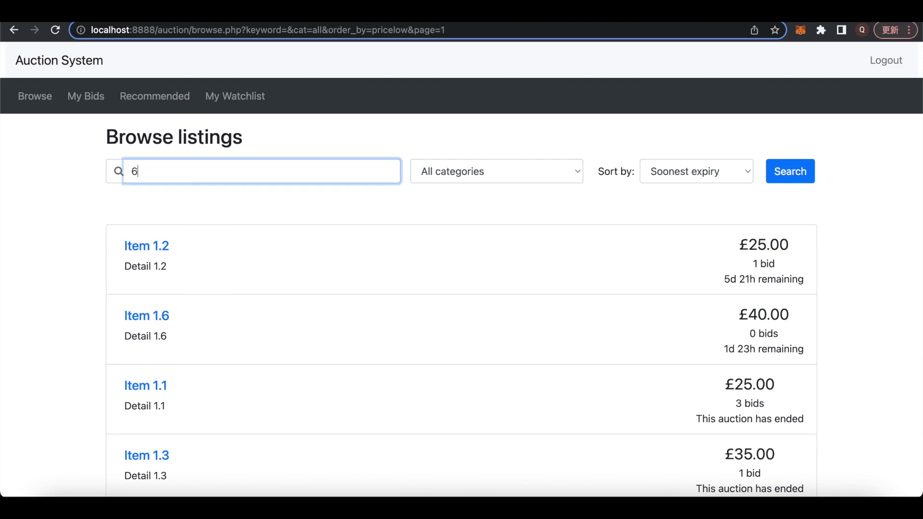
{"action": "left_click", "coordinate": [790, 172]}
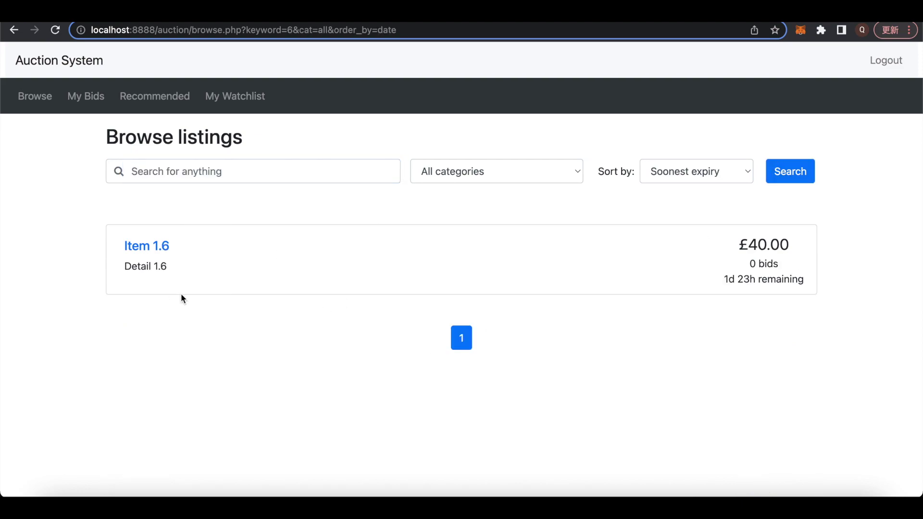
{"action": "left_click", "coordinate": [792, 173]}
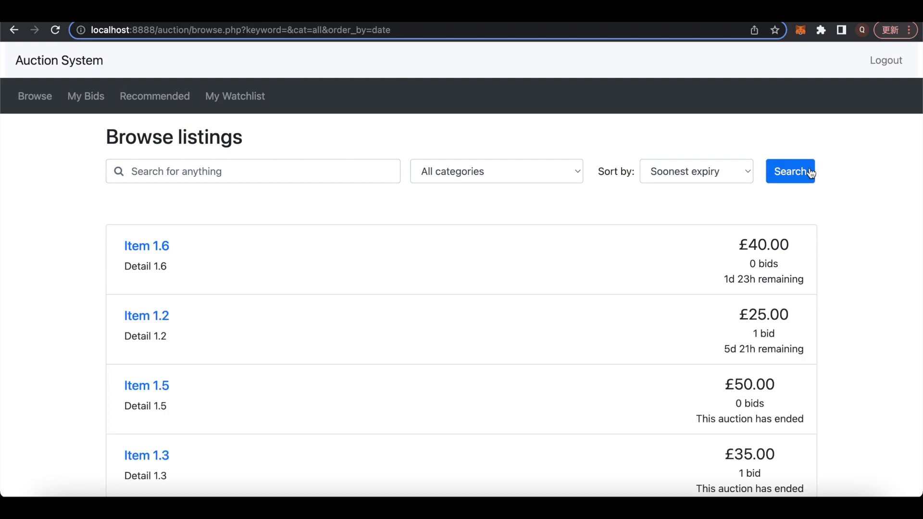
Filter the listings to the Leisure category, sorted by Soonest expiry.
{"action": "scroll", "coordinate": [591, 302], "scroll_direction": "down", "scroll_amount": 1}
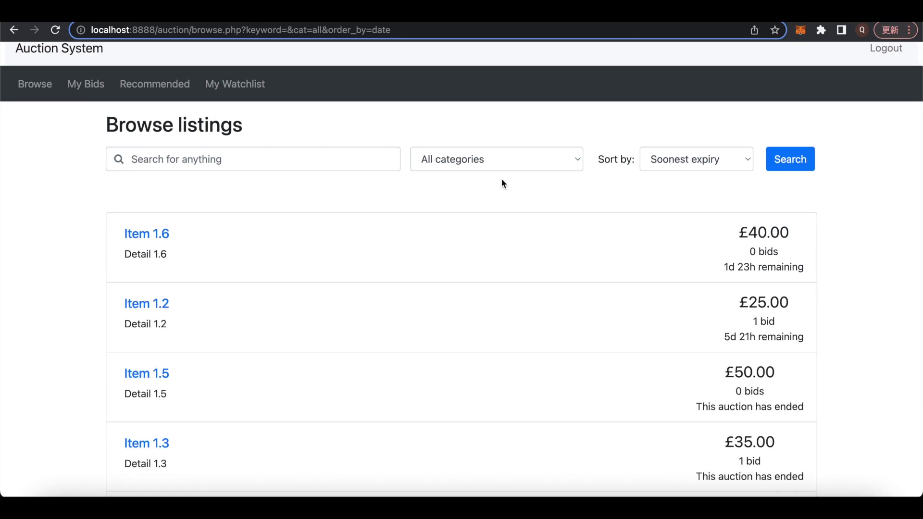
{"action": "left_click", "coordinate": [530, 167]}
{"action": "left_click", "coordinate": [508, 260]}
{"action": "left_click", "coordinate": [788, 159]}
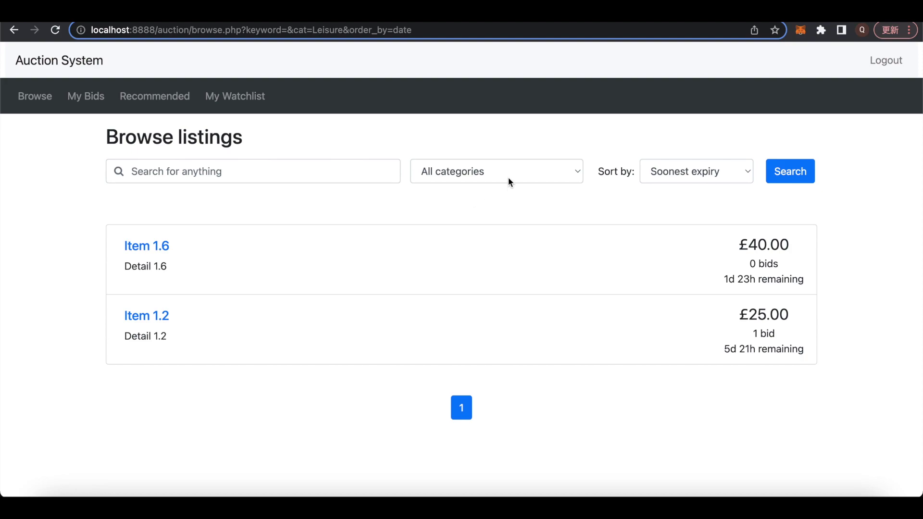
Filter the listings to the Leisure category again with a sort order other than Soonest expiry.
{"action": "left_click", "coordinate": [533, 178]}
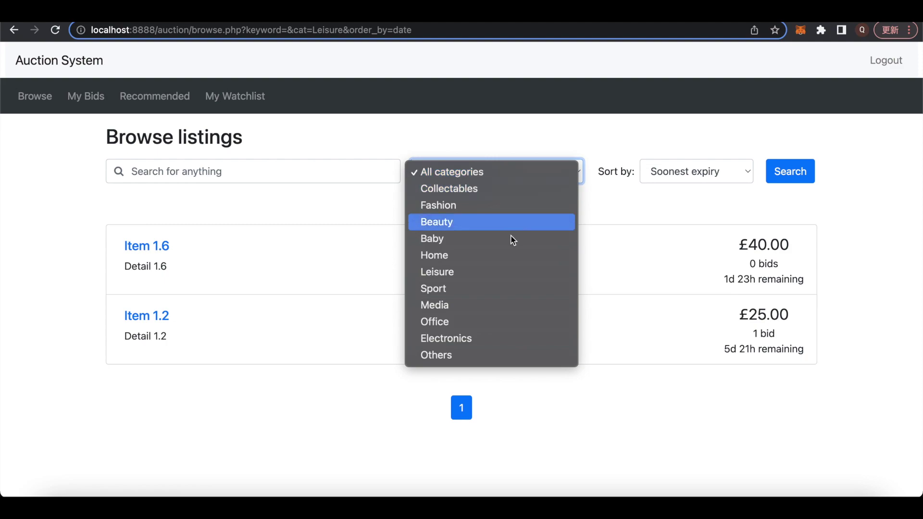
{"action": "left_click", "coordinate": [492, 271]}
{"action": "left_click", "coordinate": [725, 175]}
{"action": "left_click", "coordinate": [726, 189]}
{"action": "left_click", "coordinate": [794, 173]}
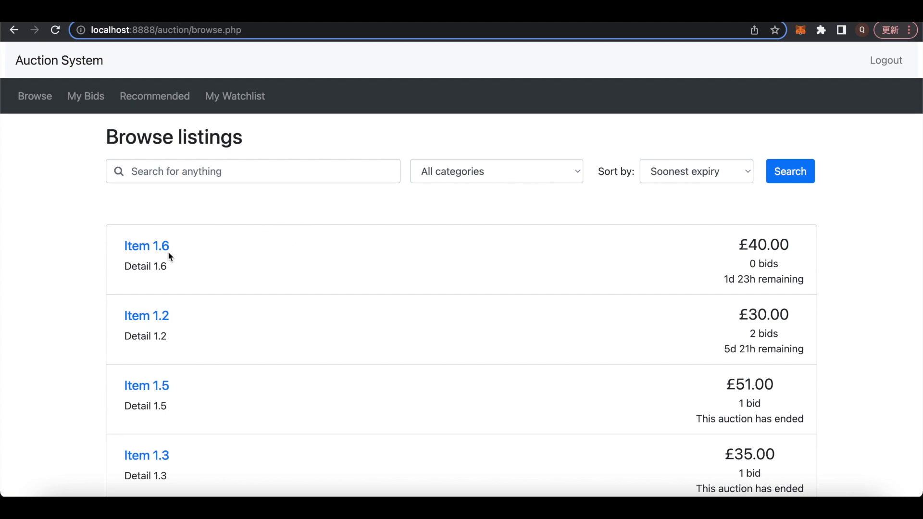
Open the auction page of Item 1.6 and examine its end time, current bid and bid field.
{"action": "left_click", "coordinate": [153, 247]}
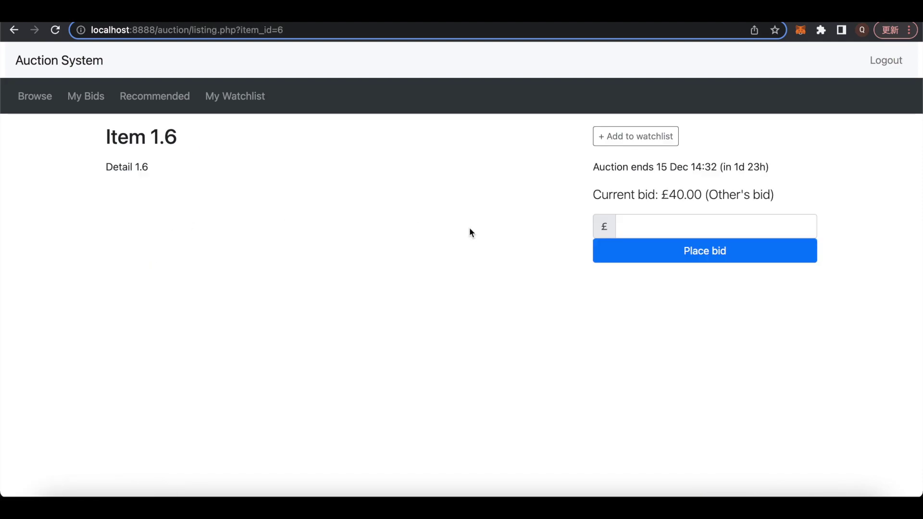
{"action": "left_click", "coordinate": [660, 221]}
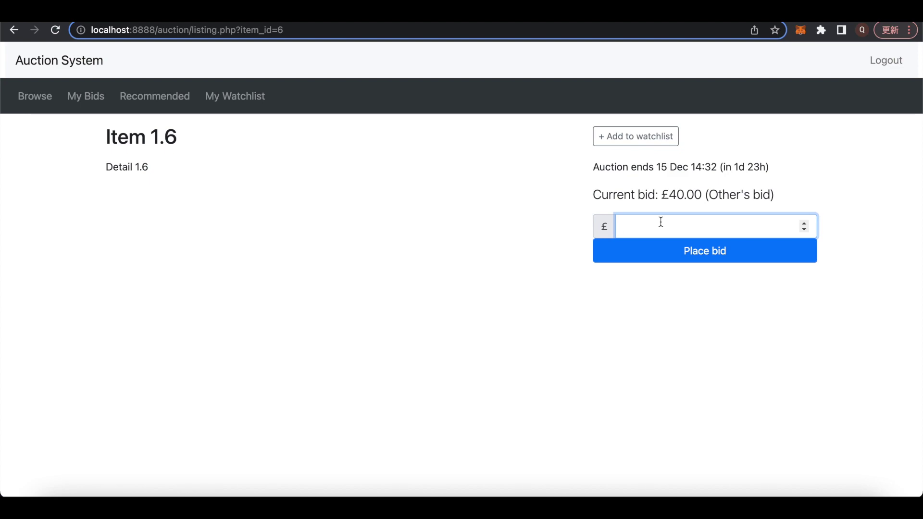
{"action": "left_click", "coordinate": [684, 208]}
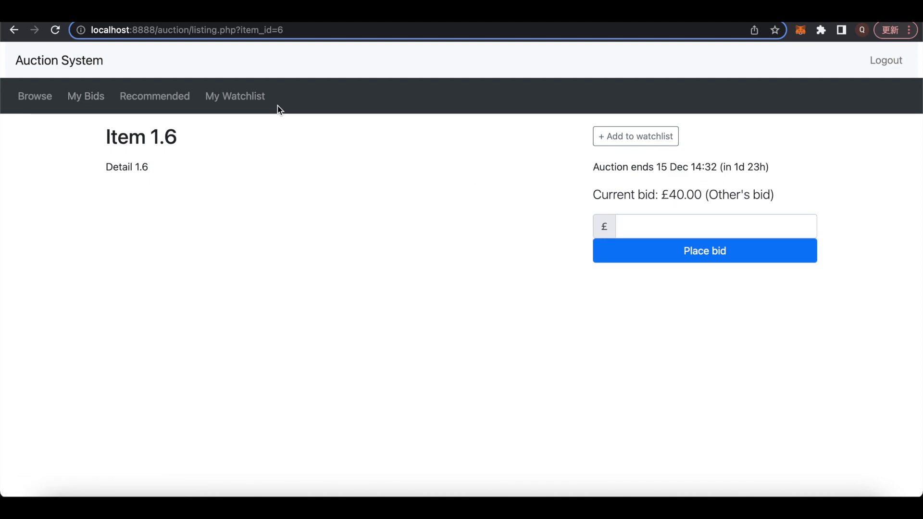
Place a bid of £31 on Item 1.2 from the My bids list and return to the bid listing.
{"action": "left_click", "coordinate": [77, 96]}
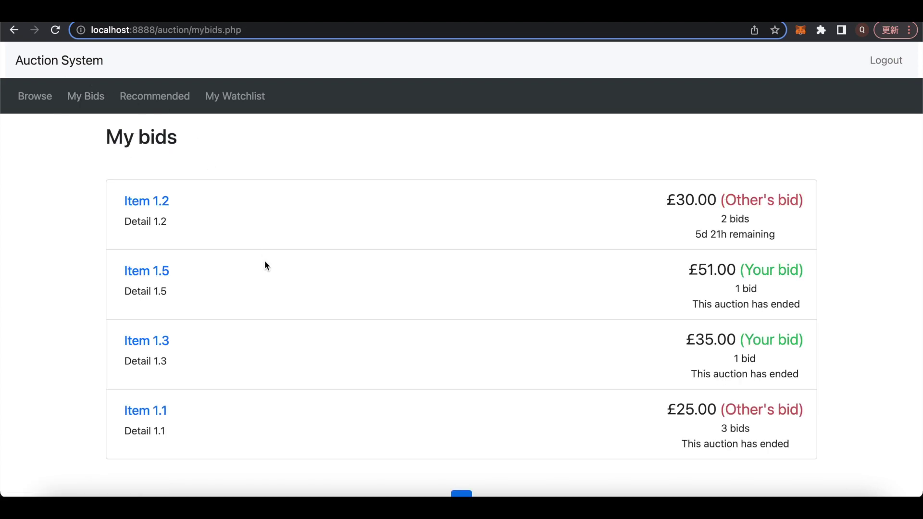
{"action": "scroll", "coordinate": [284, 307], "scroll_direction": "down", "scroll_amount": 1}
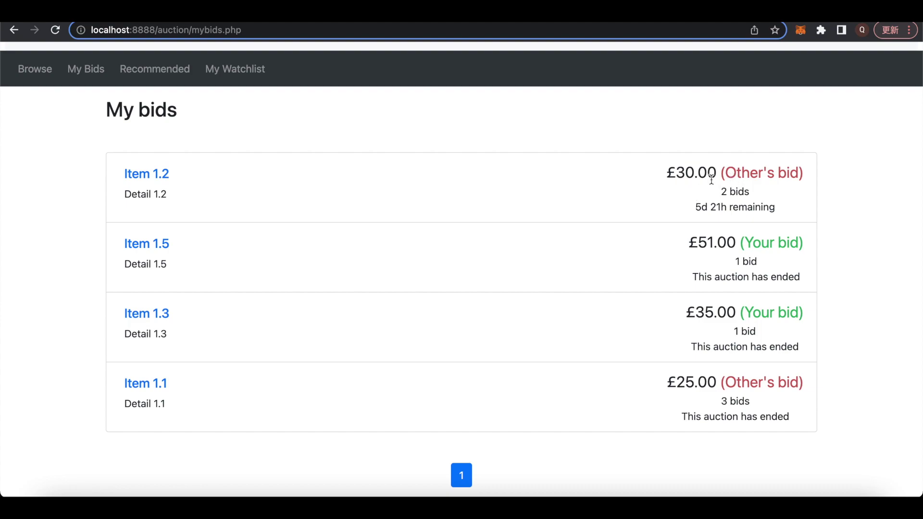
{"action": "left_click", "coordinate": [159, 180]}
{"action": "left_click", "coordinate": [659, 219]}
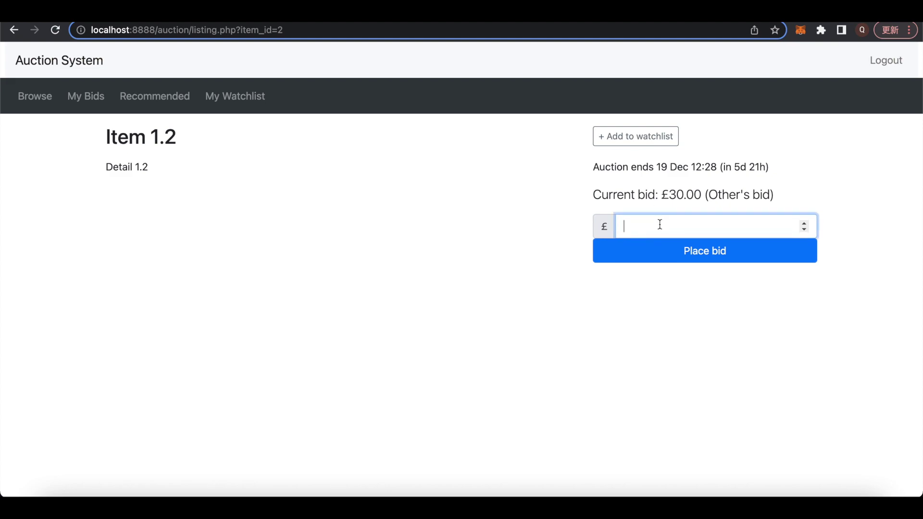
{"action": "type", "text": "31"}
{"action": "left_click", "coordinate": [730, 257]}
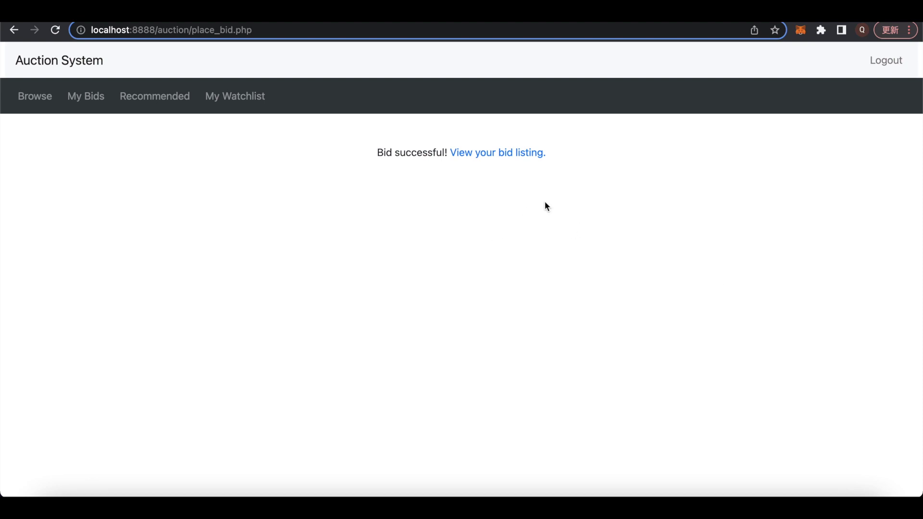
{"action": "left_click", "coordinate": [503, 155]}
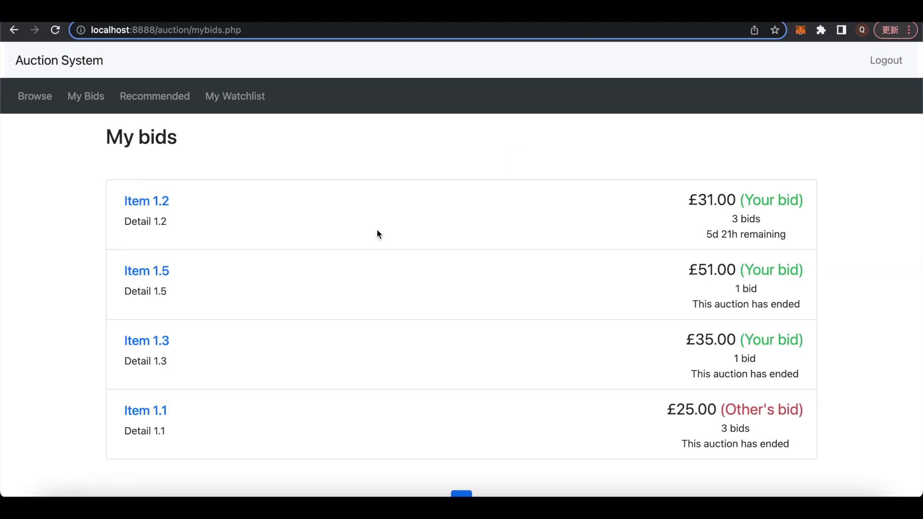
Examine the bid statuses in My bids and the auction results of the ended Items 1.5, 1.3 and 1.1.
{"action": "scroll", "coordinate": [403, 246], "scroll_direction": "down", "scroll_amount": 1}
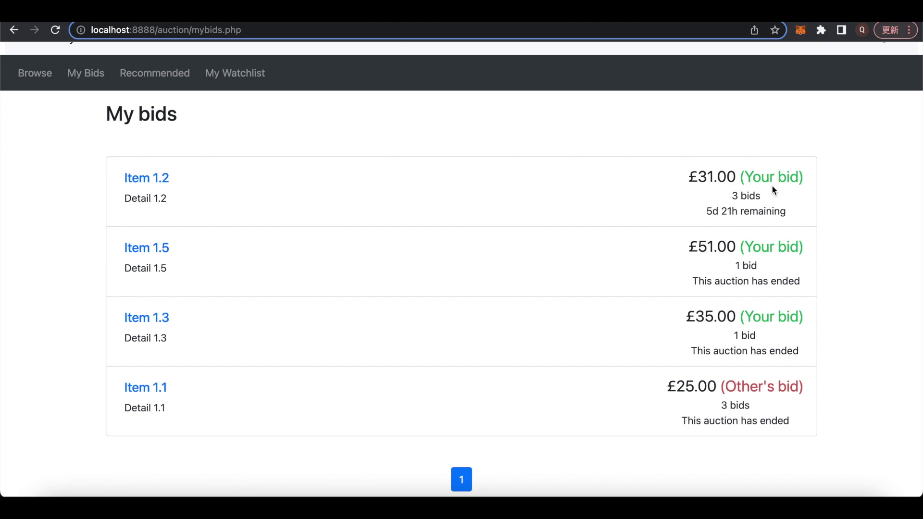
{"action": "scroll", "coordinate": [521, 303], "scroll_direction": "down", "scroll_amount": 1}
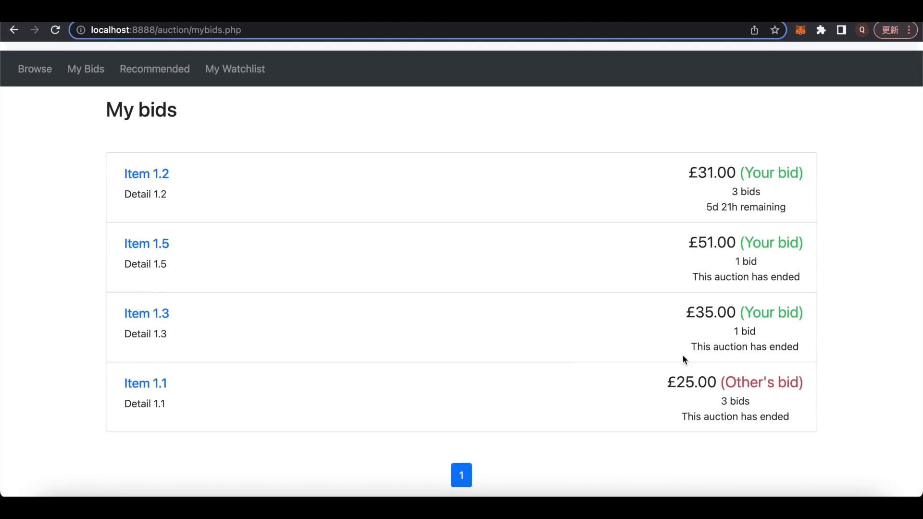
{"action": "left_click", "coordinate": [157, 248]}
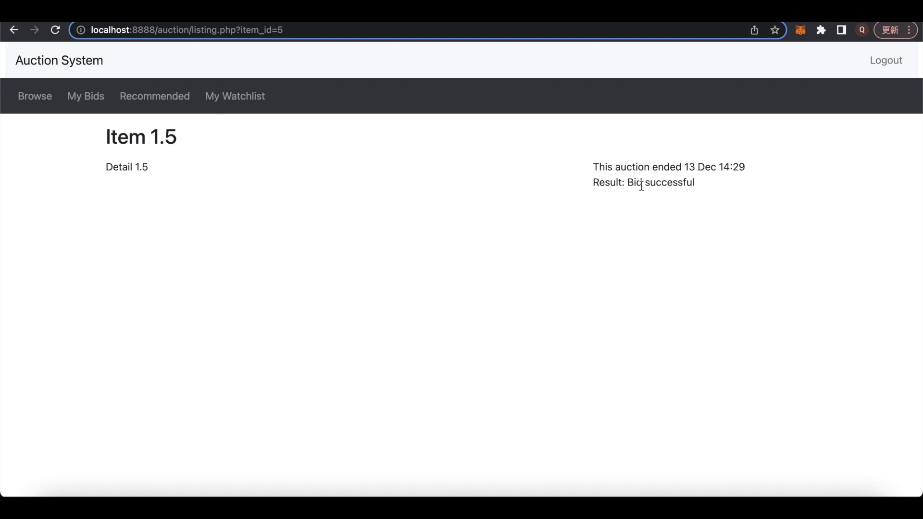
{"action": "left_click", "coordinate": [91, 99]}
{"action": "scroll", "coordinate": [329, 306], "scroll_direction": "down", "scroll_amount": 1}
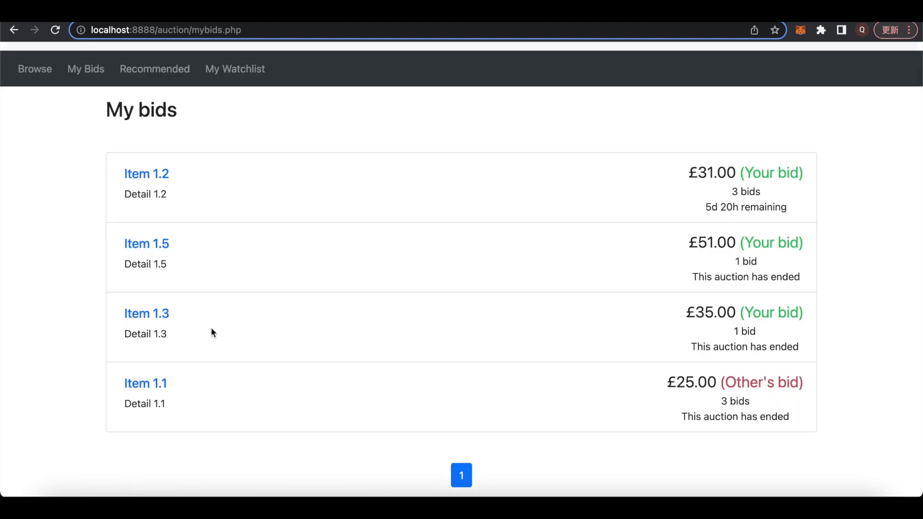
{"action": "left_click", "coordinate": [161, 315]}
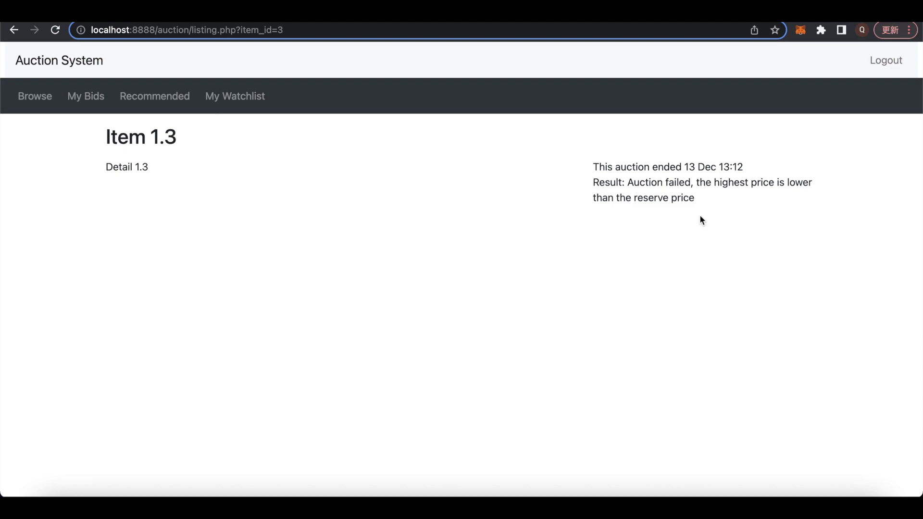
{"action": "left_click", "coordinate": [89, 97]}
{"action": "scroll", "coordinate": [326, 312], "scroll_direction": "down", "scroll_amount": 1}
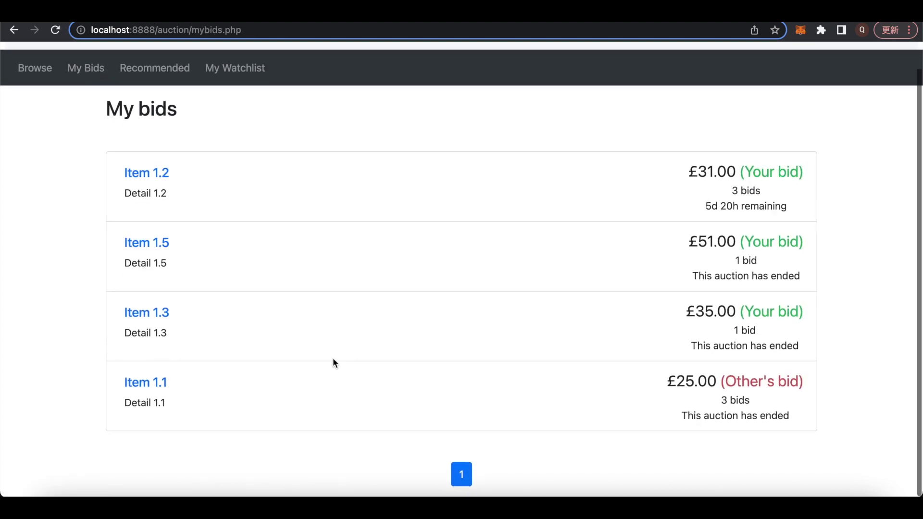
{"action": "left_click", "coordinate": [162, 386]}
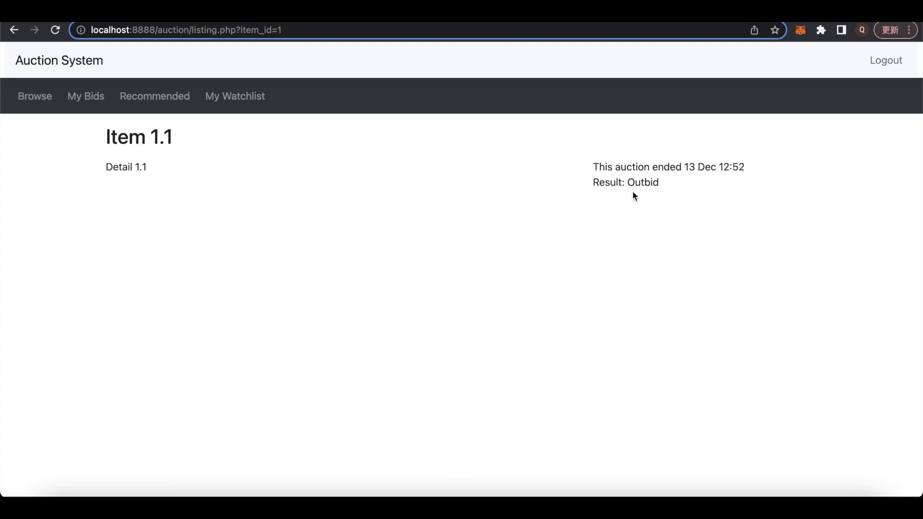
{"action": "left_click", "coordinate": [91, 98]}
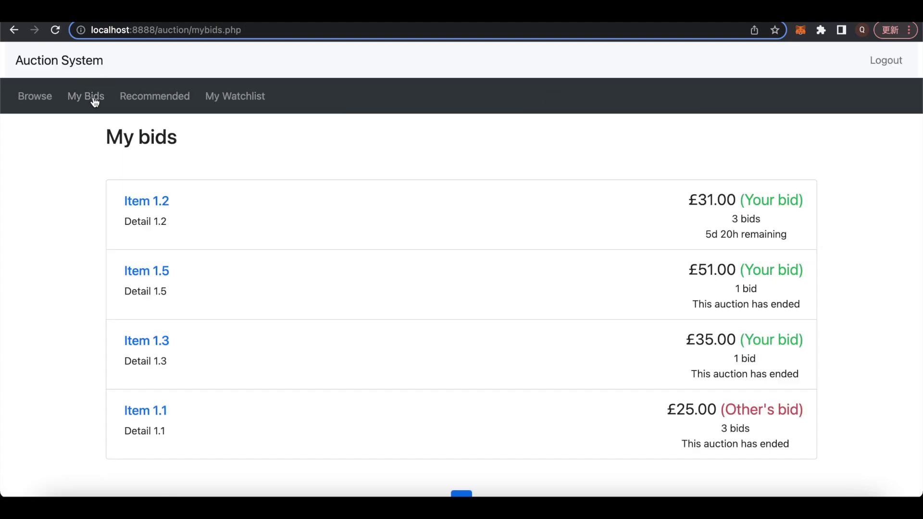
{"action": "scroll", "coordinate": [748, 395], "scroll_direction": "down", "scroll_amount": 1}
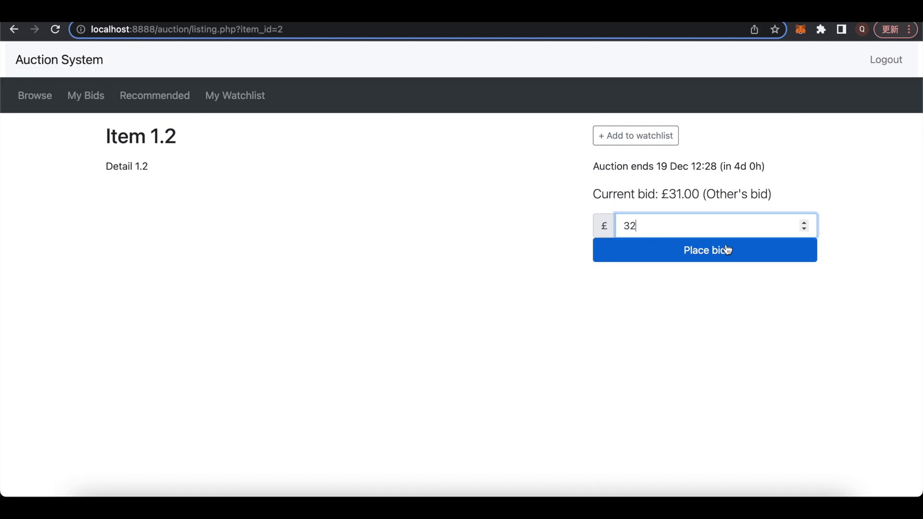
Place a bid of £32 on Item 1.2 and read the Outbid Notification e-mails to other buyers in the Mailtrap inbox.
{"action": "left_click", "coordinate": [727, 251]}
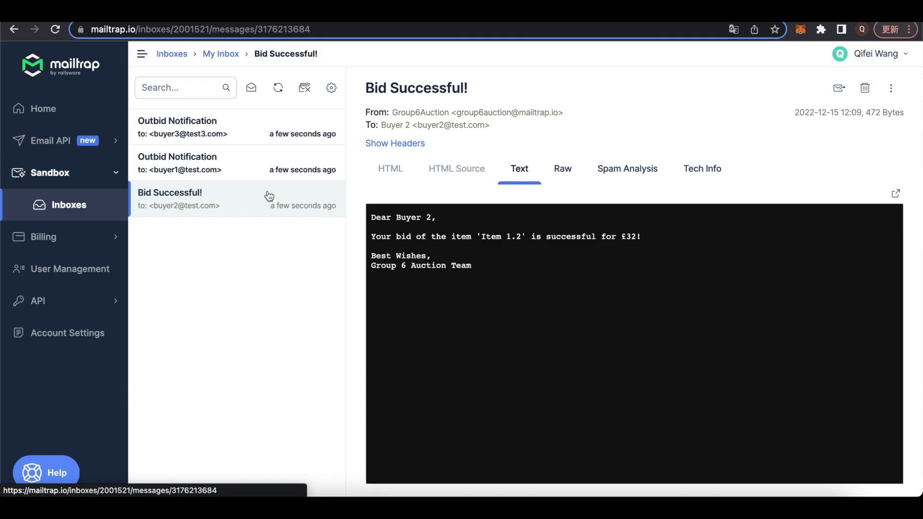
{"action": "left_click", "coordinate": [222, 170]}
{"action": "left_click", "coordinate": [190, 128]}
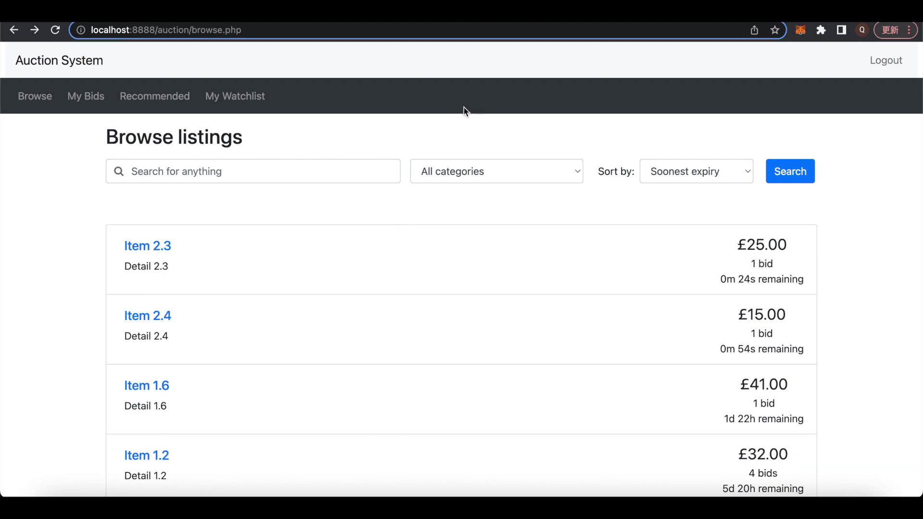
Read the No Bid Notification in Mailtrap, refresh the auction listings when Item 2.3 expires, and read both Auction Failed Notification e-mails.
{"action": "left_click", "coordinate": [454, 22]}
{"action": "left_click", "coordinate": [230, 128]}
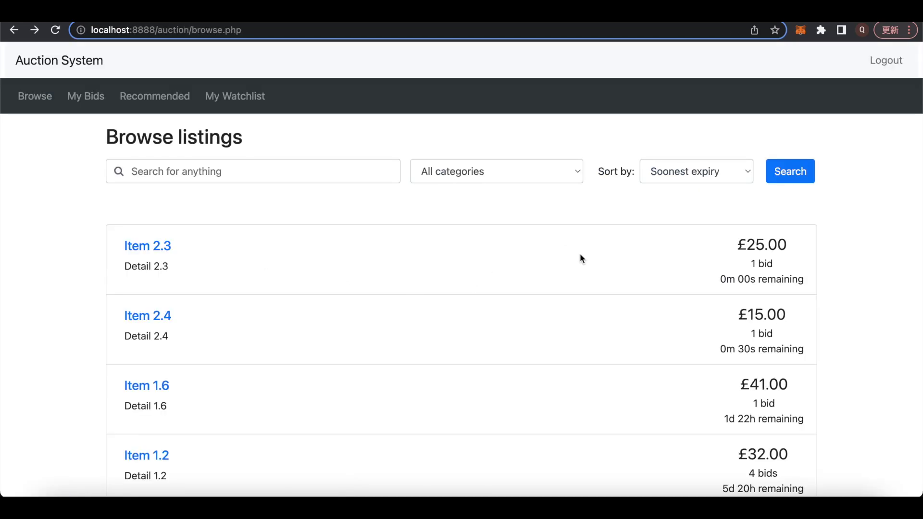
{"action": "key", "text": "super+r"}
{"action": "left_click", "coordinate": [244, 166]}
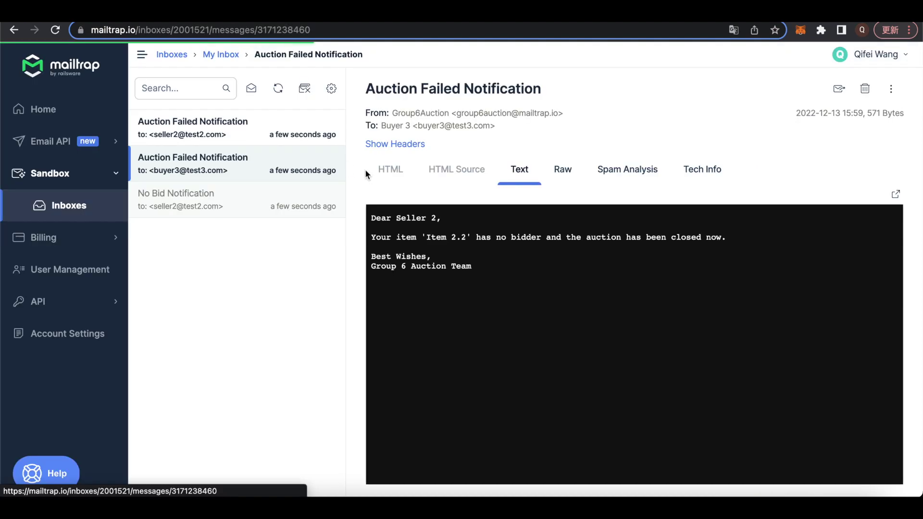
{"action": "left_click", "coordinate": [182, 144]}
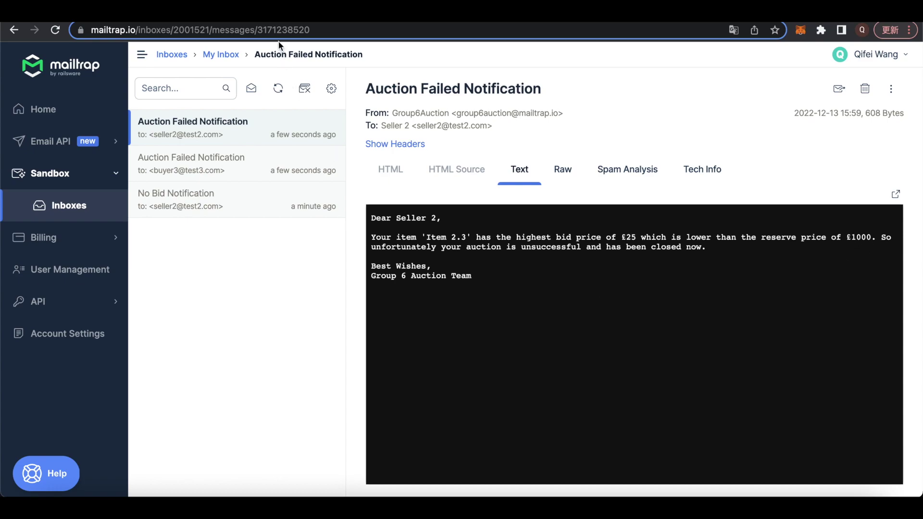
Check Item 2.4 expiring in the auction listings, and read the seller's and buyer's congratulation e-mails in Mailtrap.
{"action": "left_click", "coordinate": [284, 12]}
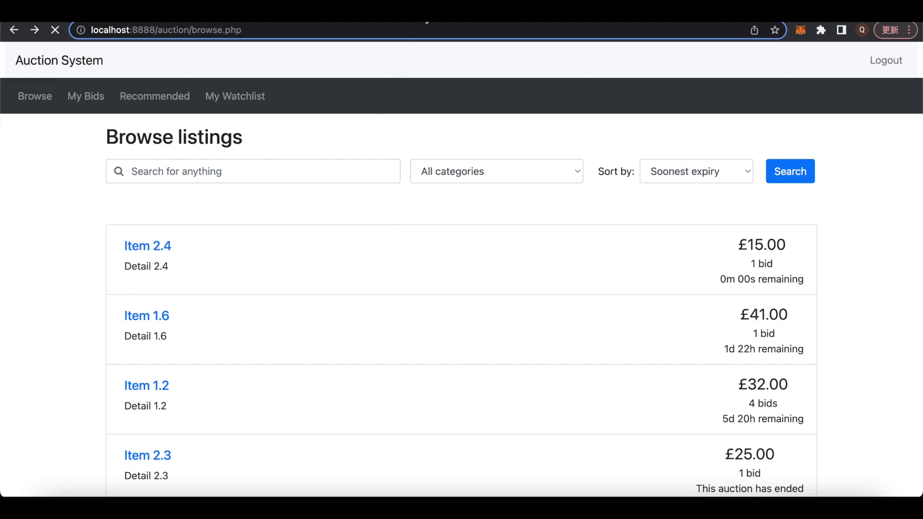
{"action": "left_click", "coordinate": [144, 13]}
{"action": "left_click", "coordinate": [214, 133]}
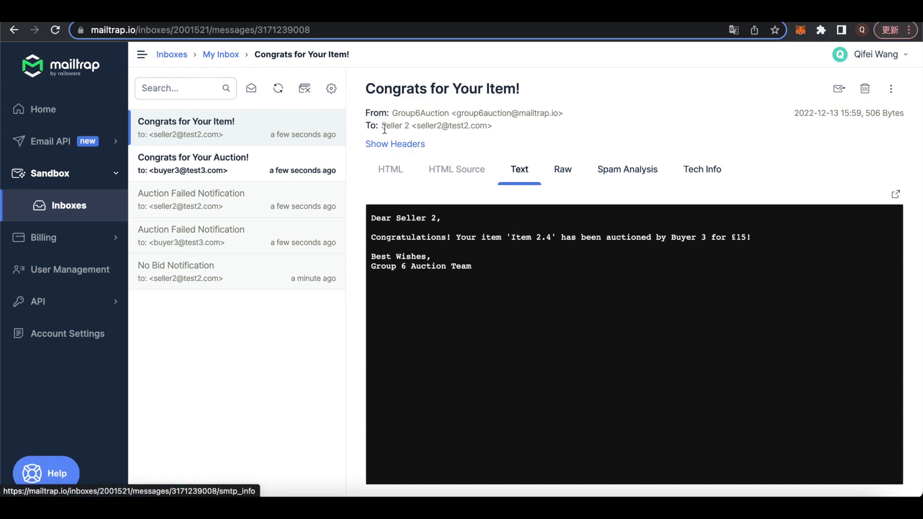
{"action": "left_click", "coordinate": [235, 159]}
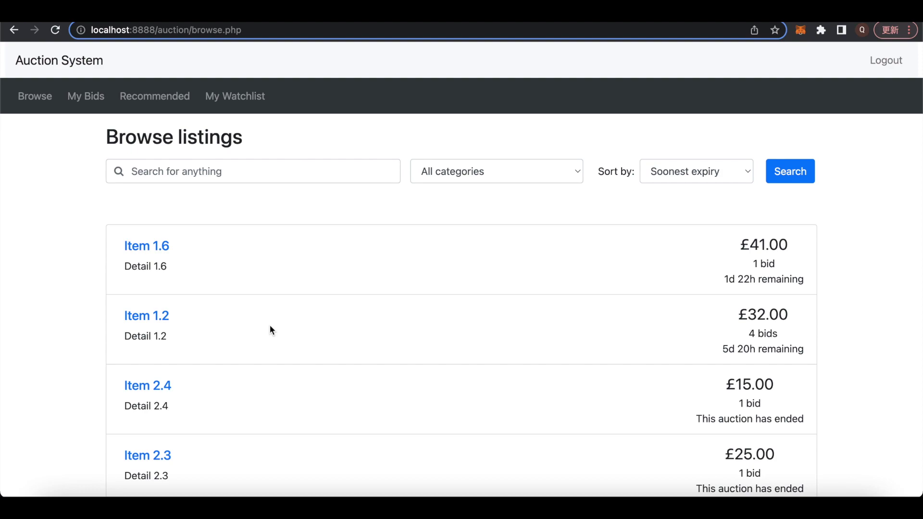
Add Item 1.6 and Item 1.2 to the watchlist, and view the auction page of the ended Item 2.4.
{"action": "left_click", "coordinate": [165, 246]}
{"action": "left_click", "coordinate": [631, 139]}
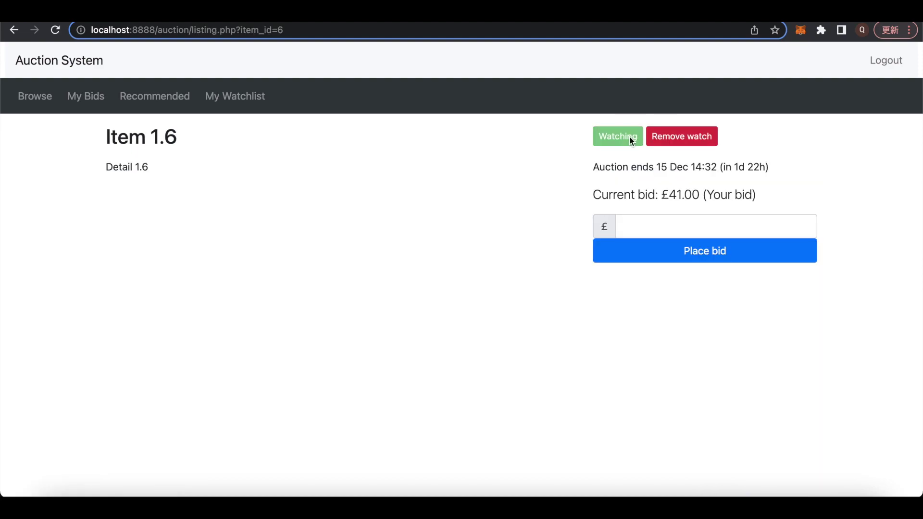
{"action": "left_click", "coordinate": [32, 109]}
{"action": "left_click", "coordinate": [164, 321]}
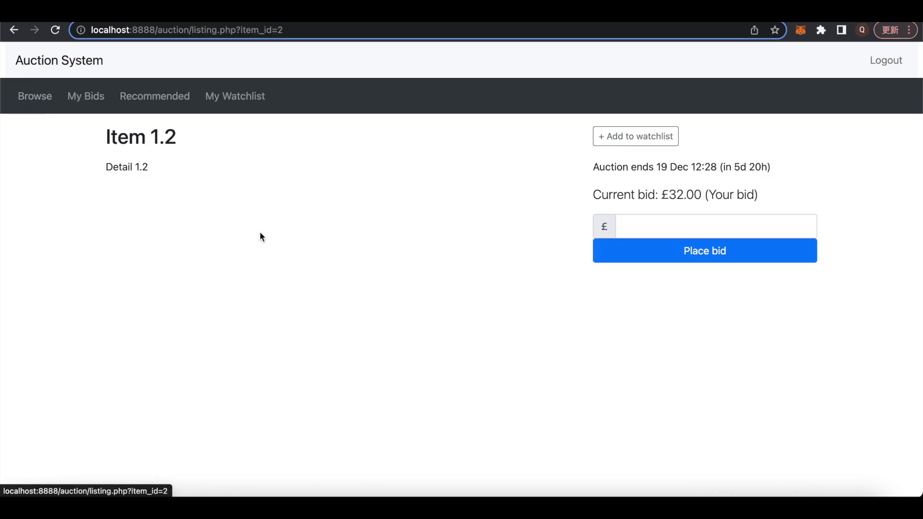
{"action": "left_click", "coordinate": [667, 140]}
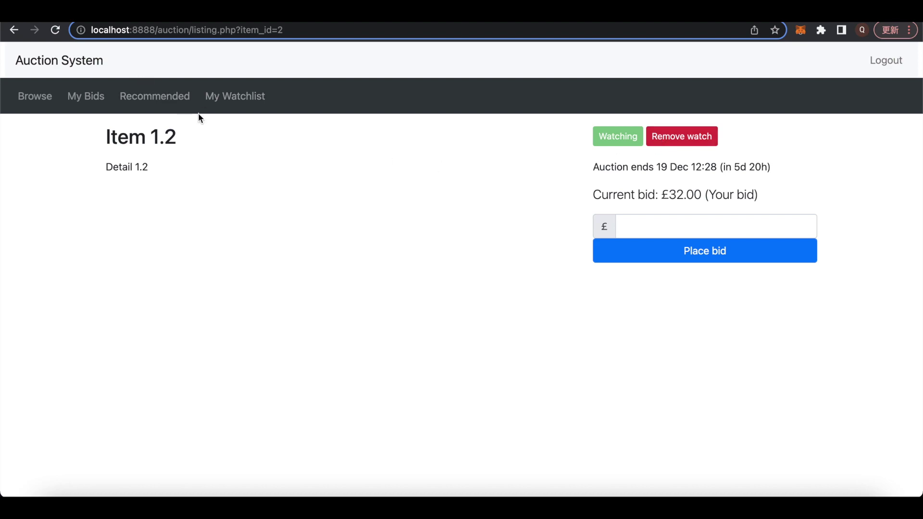
{"action": "left_click", "coordinate": [30, 98]}
{"action": "left_click", "coordinate": [147, 385]}
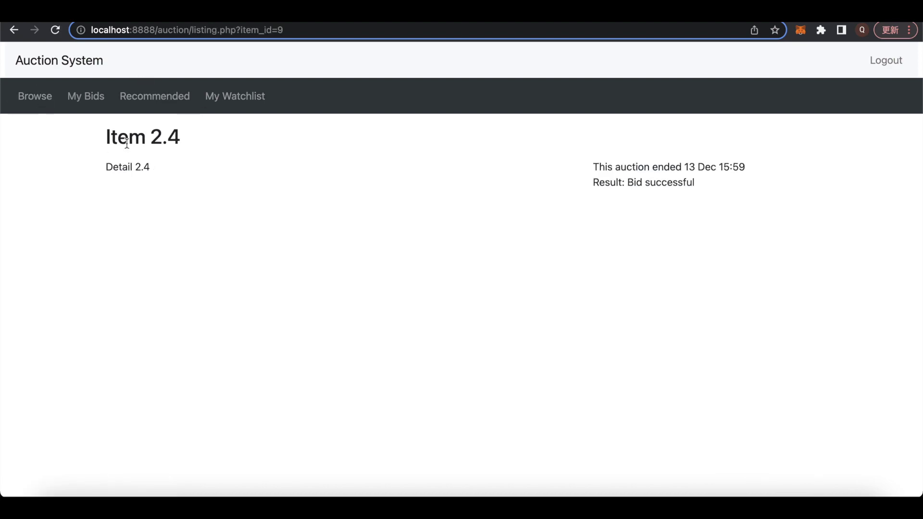
Remove Item 1.6 from the watchlist and review My Watchlist.
{"action": "left_click", "coordinate": [235, 107]}
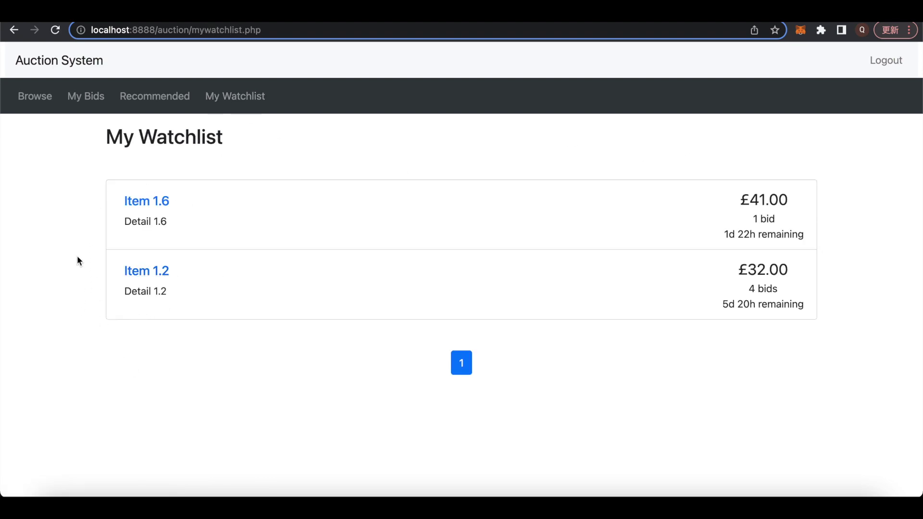
{"action": "left_click", "coordinate": [145, 202]}
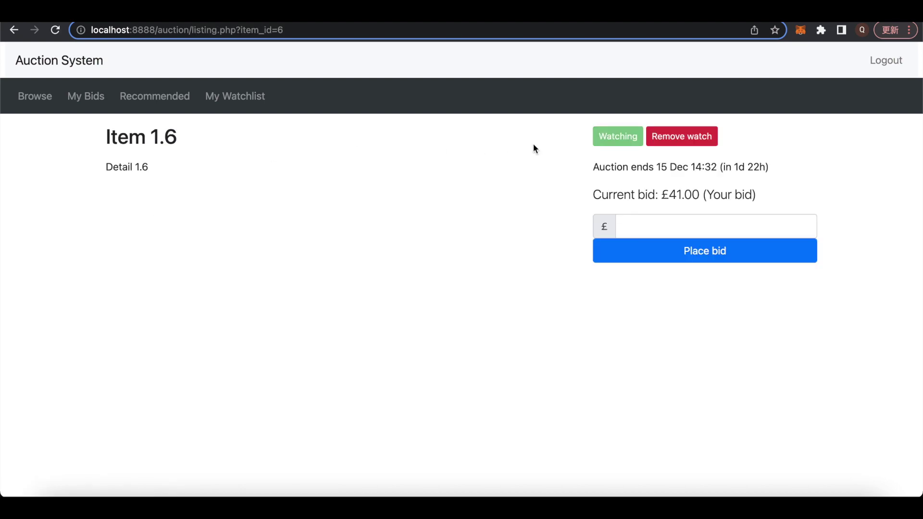
{"action": "left_click", "coordinate": [698, 137]}
{"action": "left_click", "coordinate": [231, 101]}
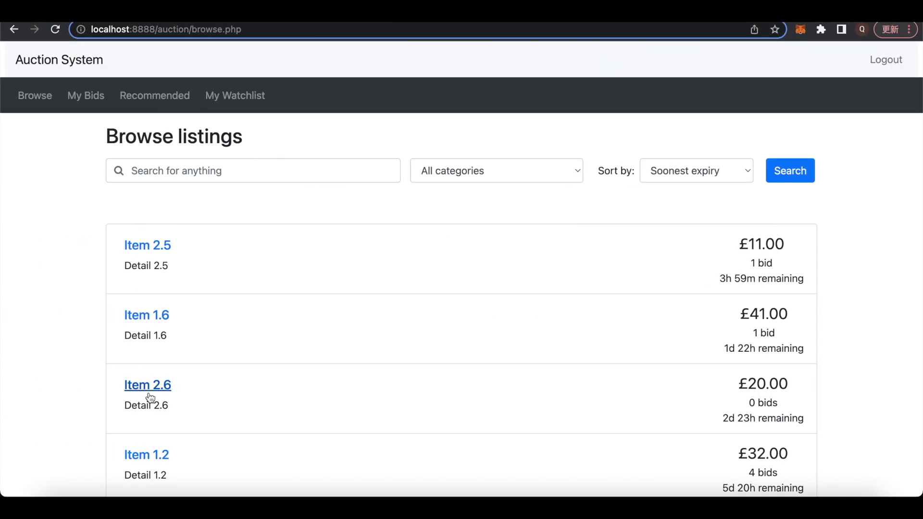
Look through the Browse listings page and view the recommendations for the buyer.
{"action": "scroll", "coordinate": [75, 374], "scroll_direction": "down", "scroll_amount": 1}
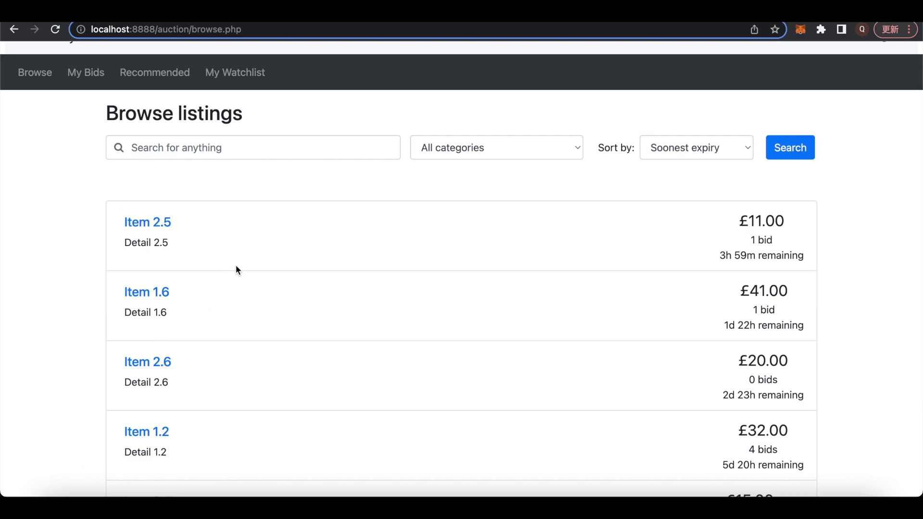
{"action": "scroll", "coordinate": [236, 267], "scroll_direction": "up", "scroll_amount": 1}
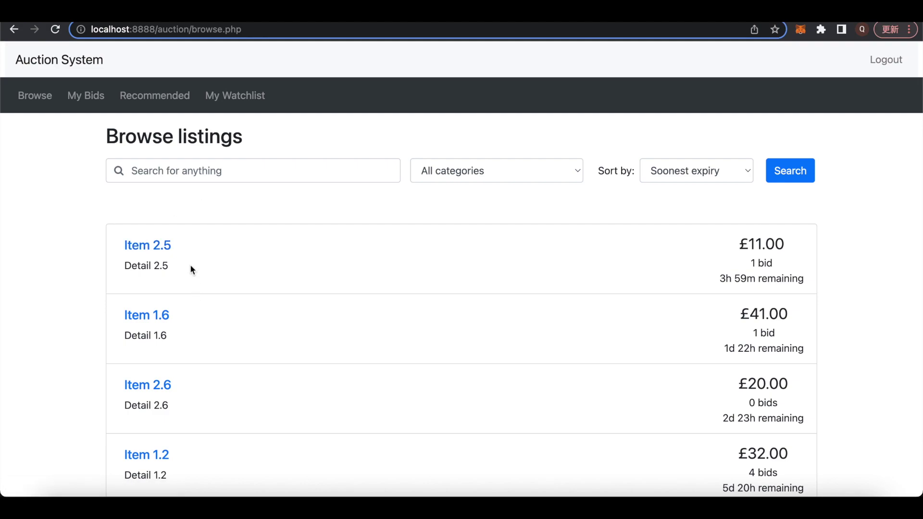
{"action": "left_click", "coordinate": [144, 99]}
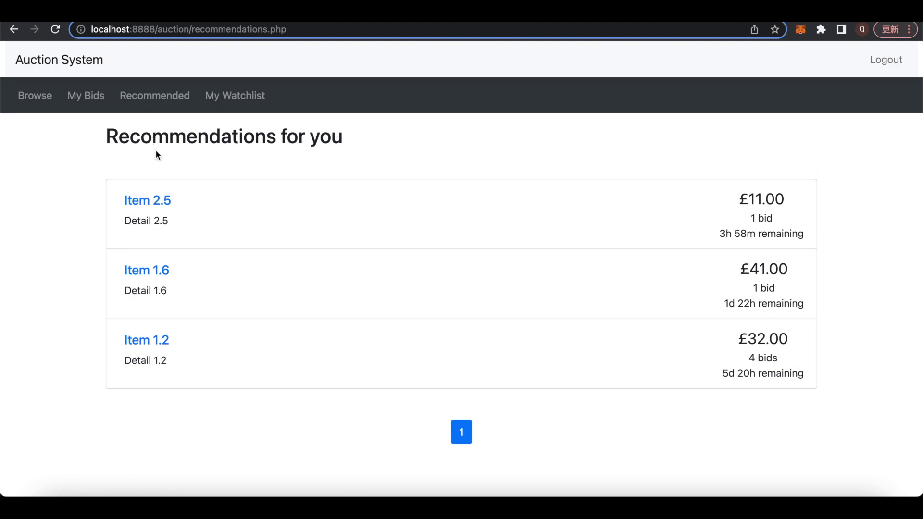